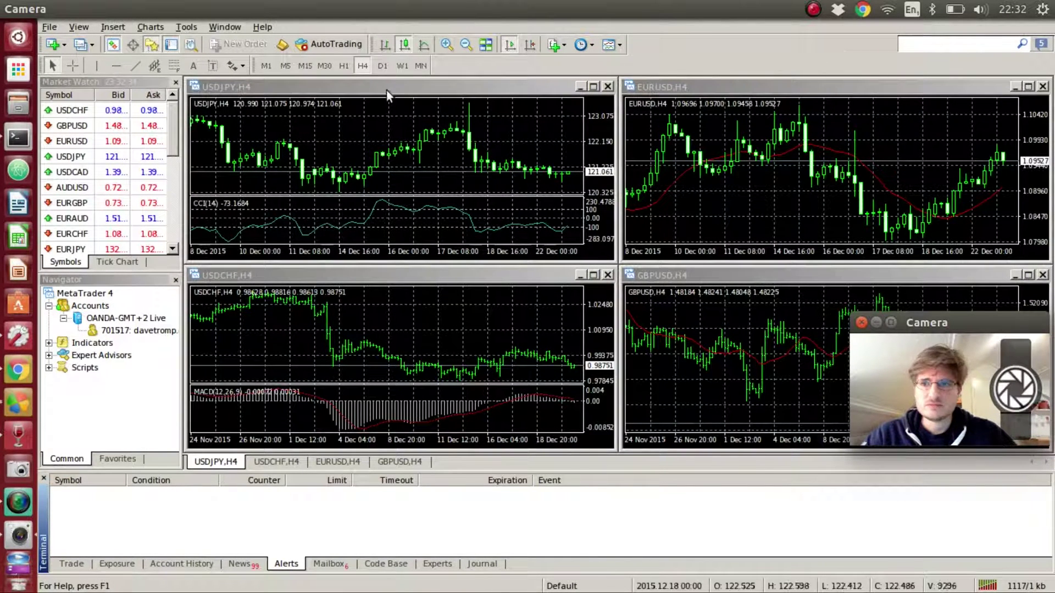
click(388, 26)
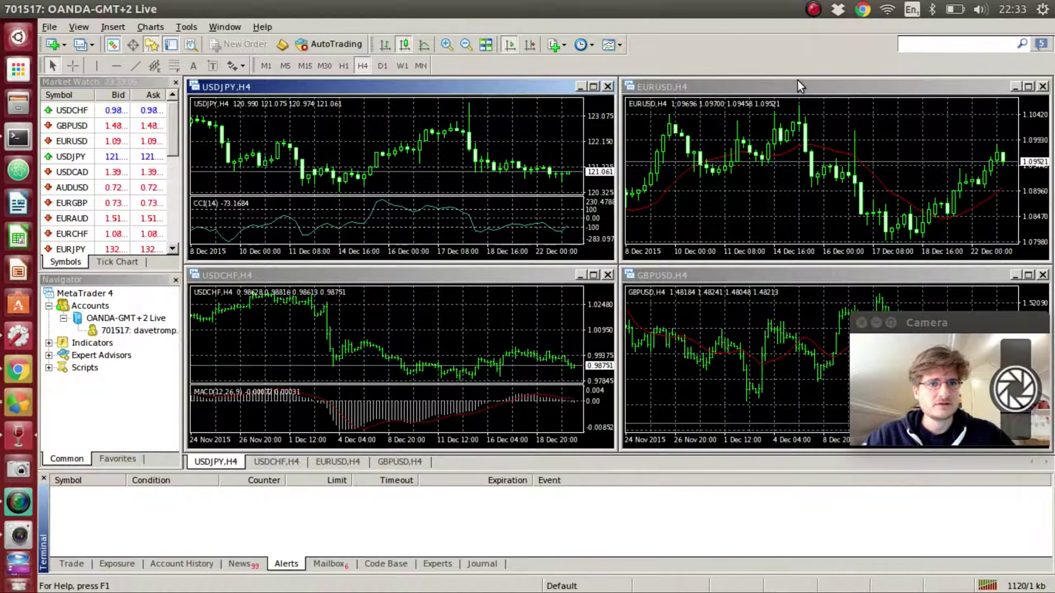
click(814, 10)
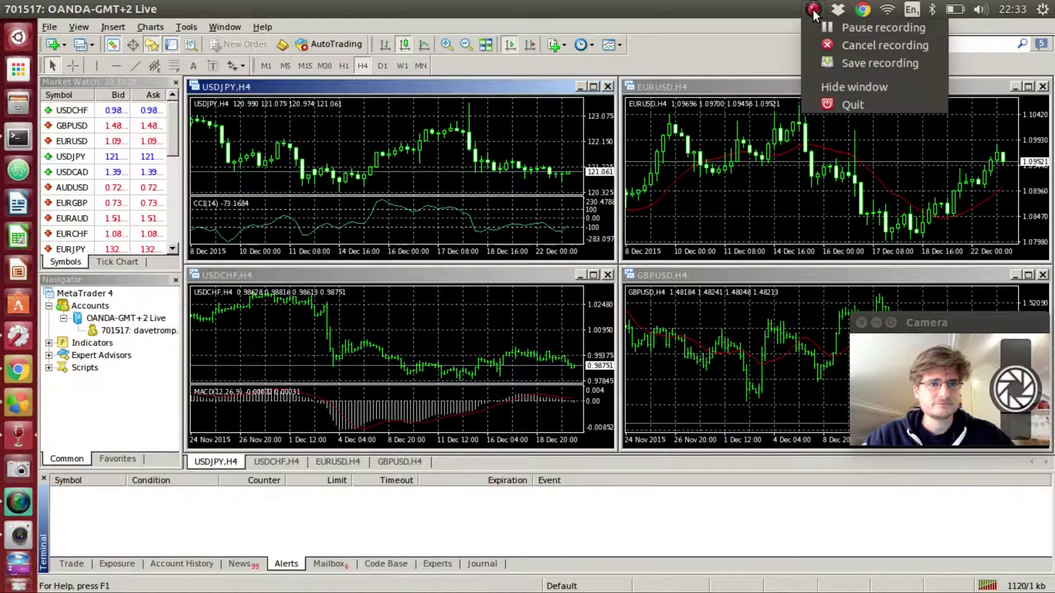
click(829, 25)
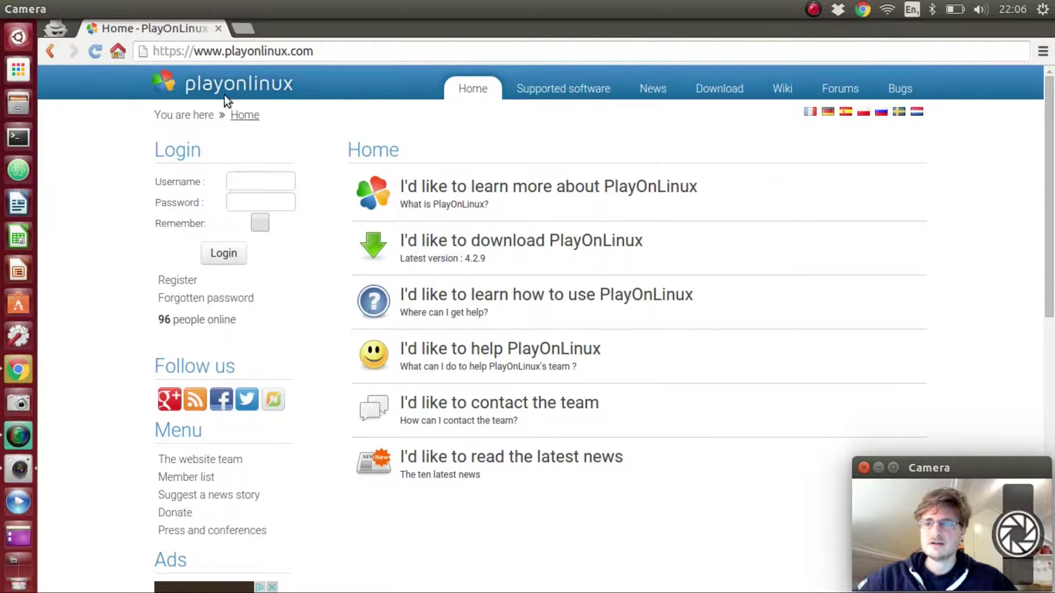
Step: Open the PlayOnLinux download page from the download entry on the website's home page
click(340, 51)
click(341, 51)
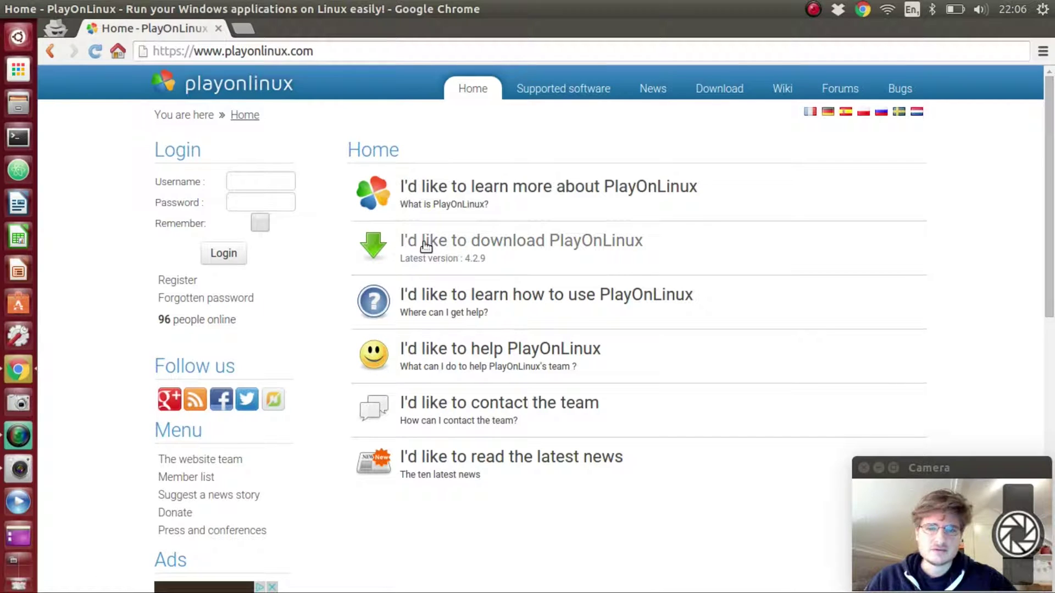
click(544, 242)
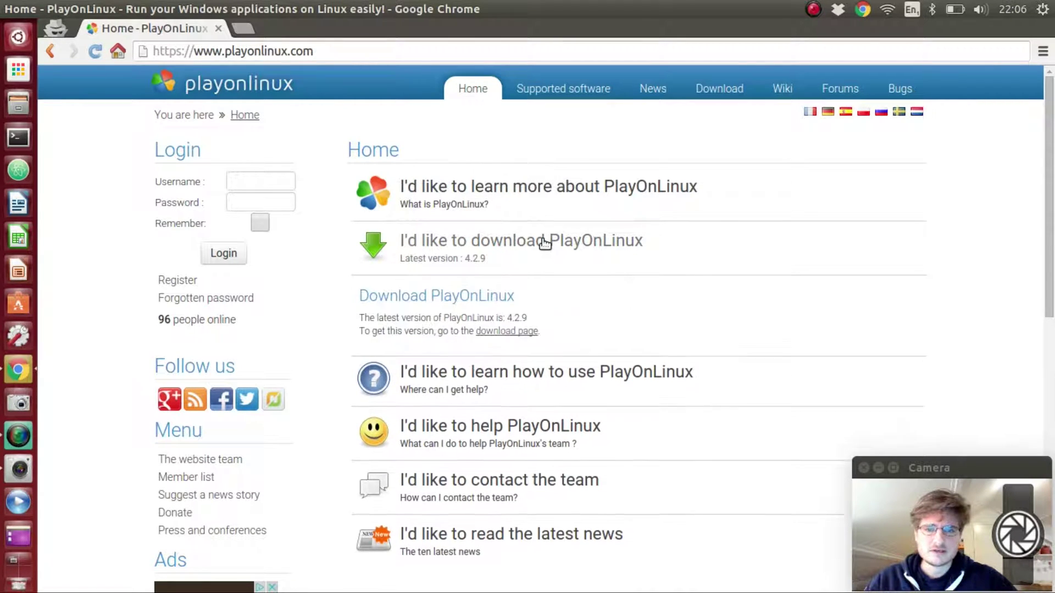
click(512, 331)
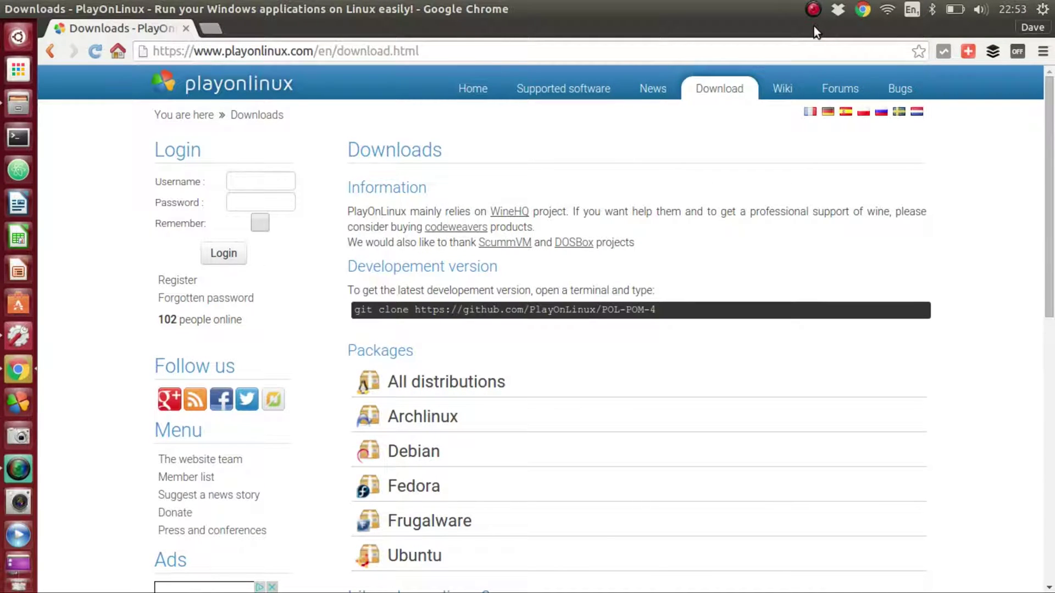
Step: Expand the Ubuntu package section on the download page and bring its installation commands into view
scroll(546, 222, down, 3)
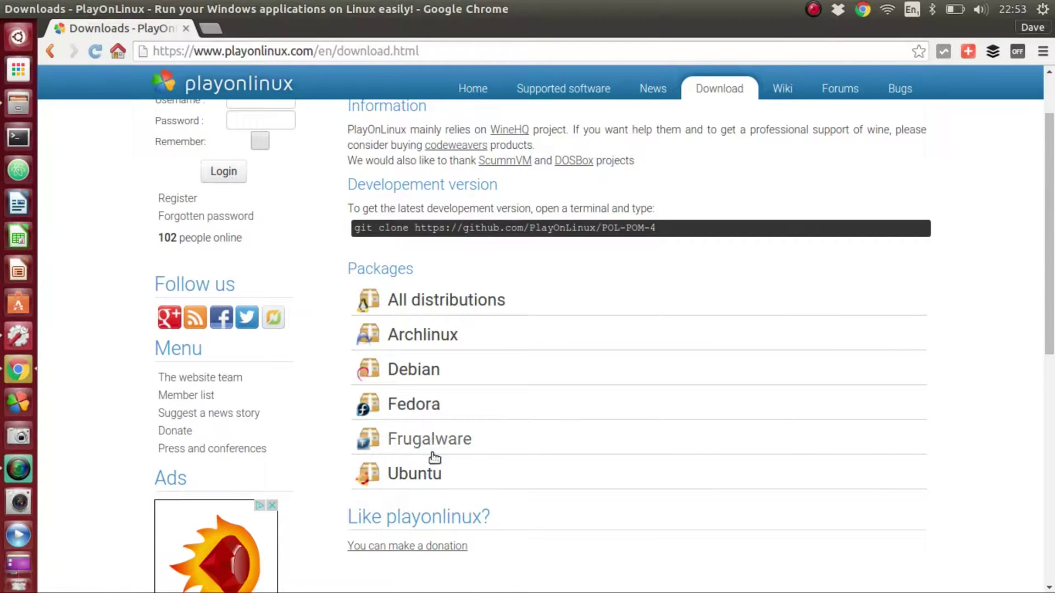
scroll(412, 461, down, 1)
click(415, 434)
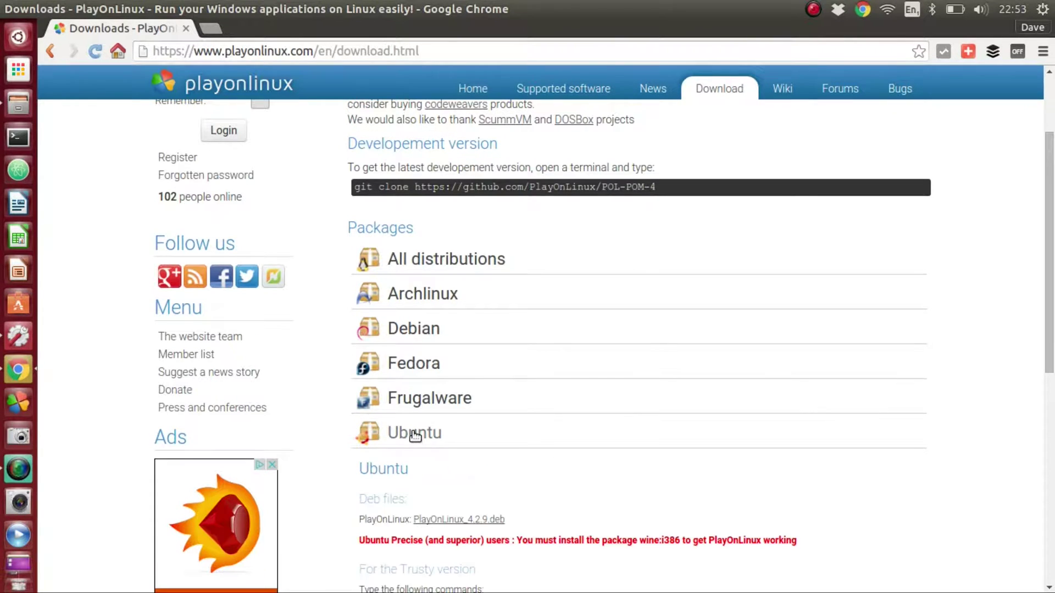
scroll(430, 429, down, 3)
scroll(432, 428, down, 3)
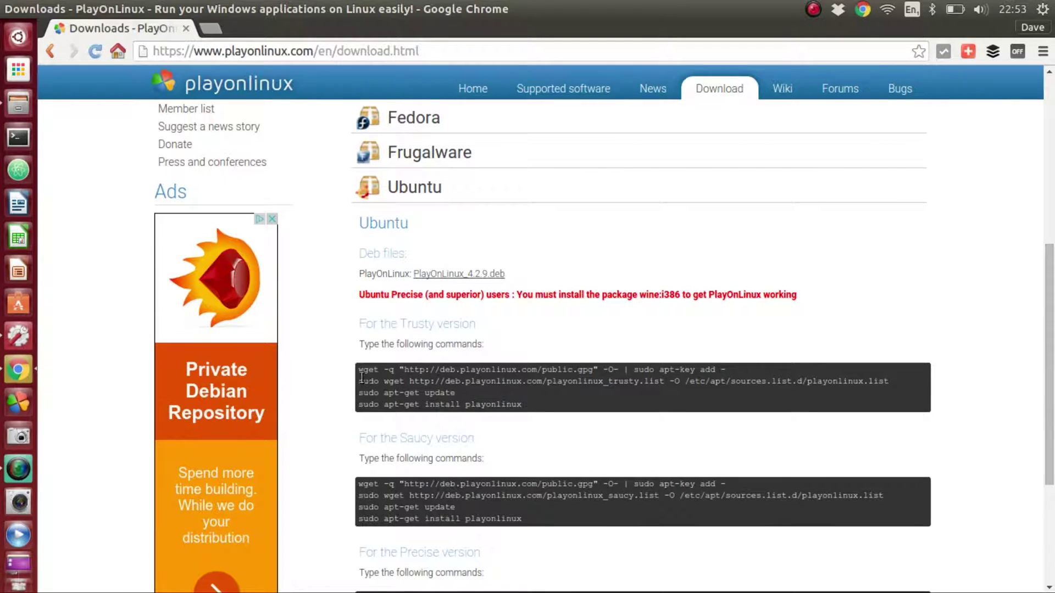
scroll(515, 380, down, 3)
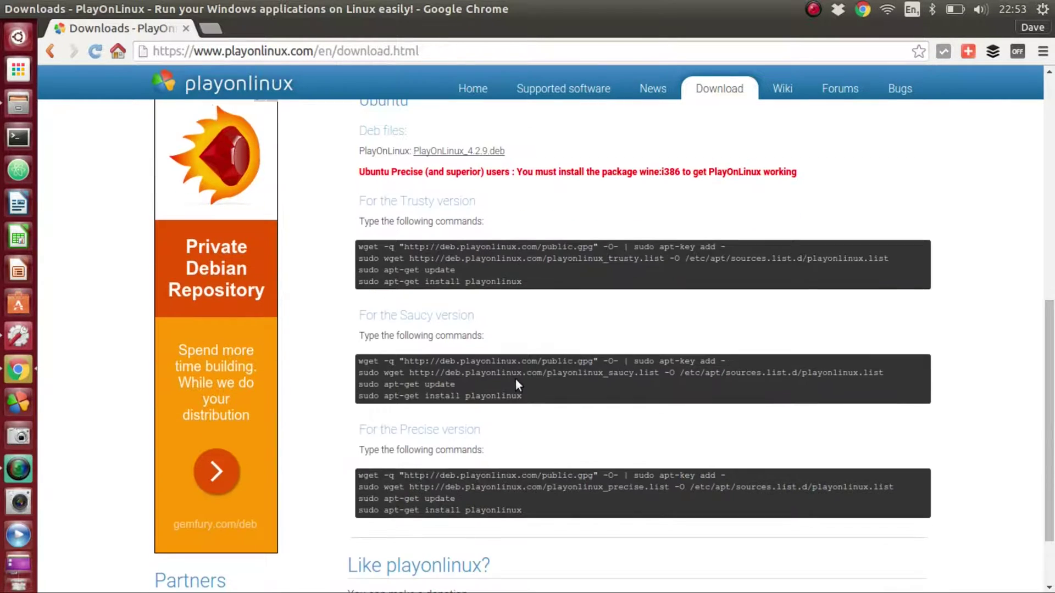
scroll(516, 378, down, 1)
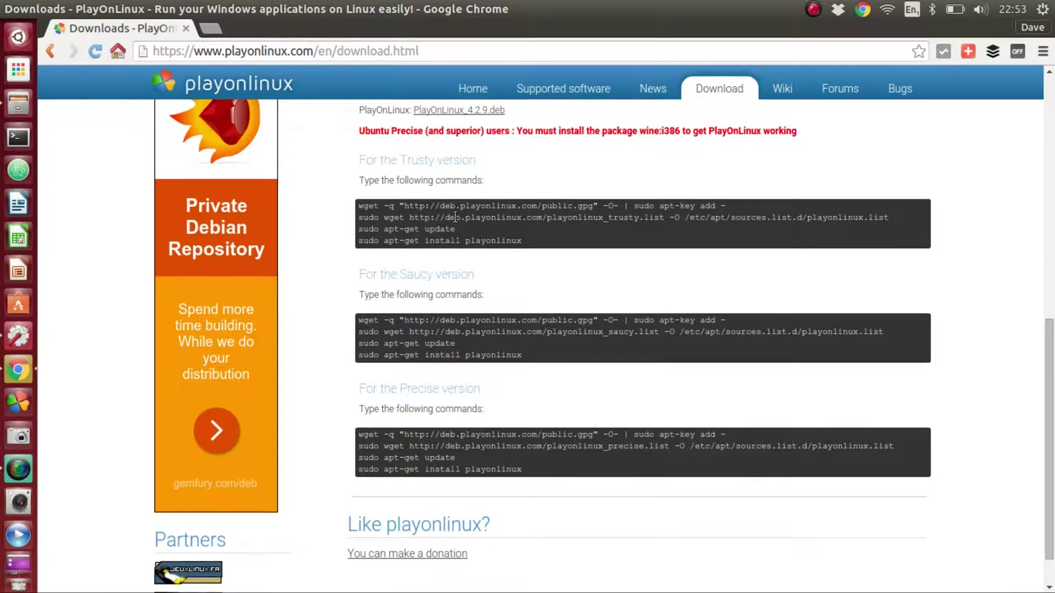
Step: Examine the four terminal commands for installing PlayOnLinux on the Ubuntu Trusty version, highlighting them one by one
drag(358, 205, 555, 204)
click(626, 200)
drag(625, 200, 730, 218)
click(361, 217)
drag(362, 217, 892, 216)
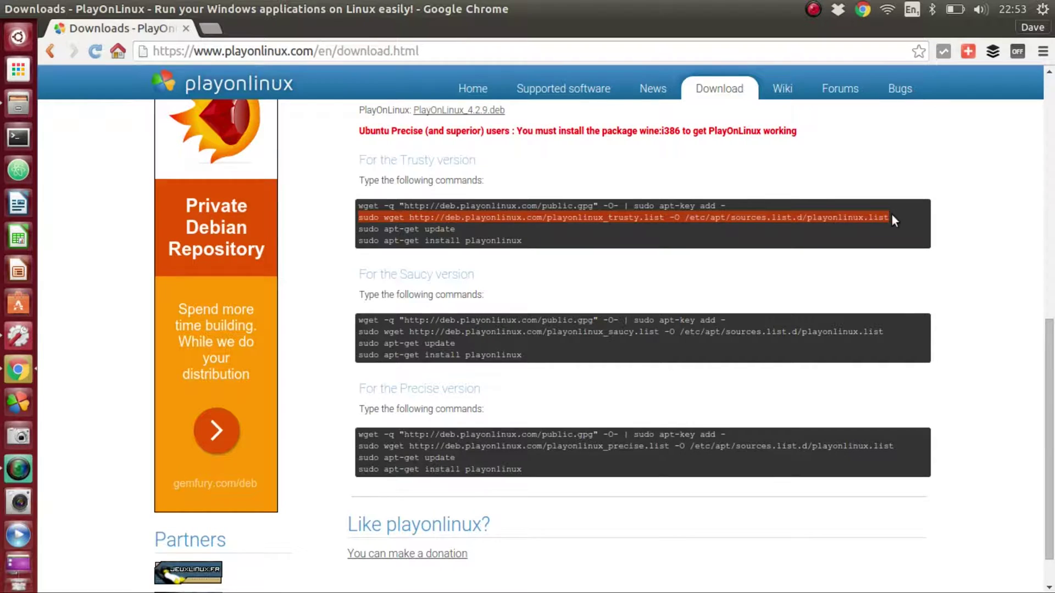
drag(460, 229, 360, 230)
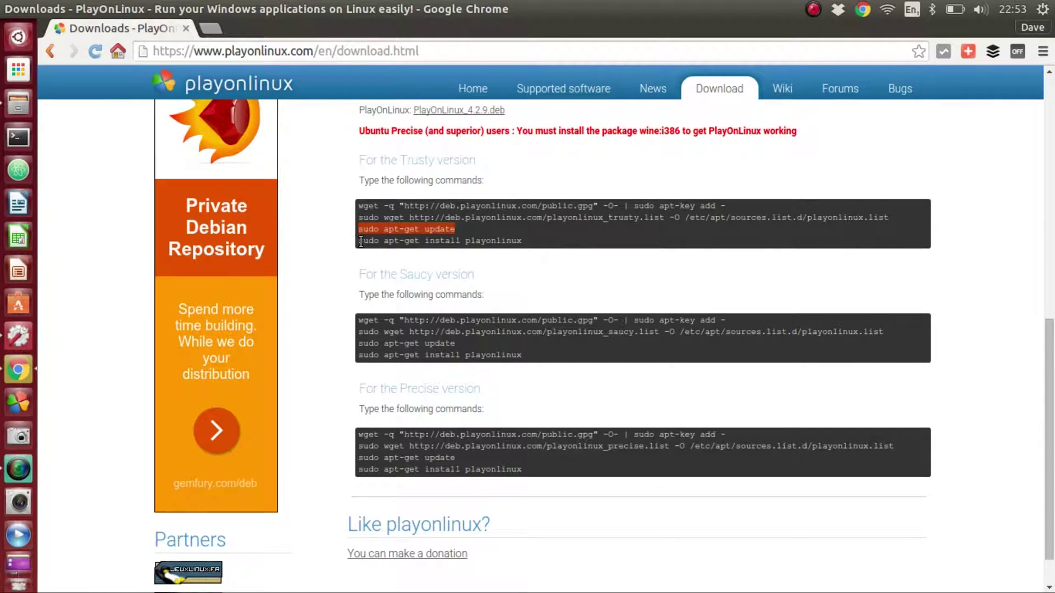
drag(357, 243, 527, 242)
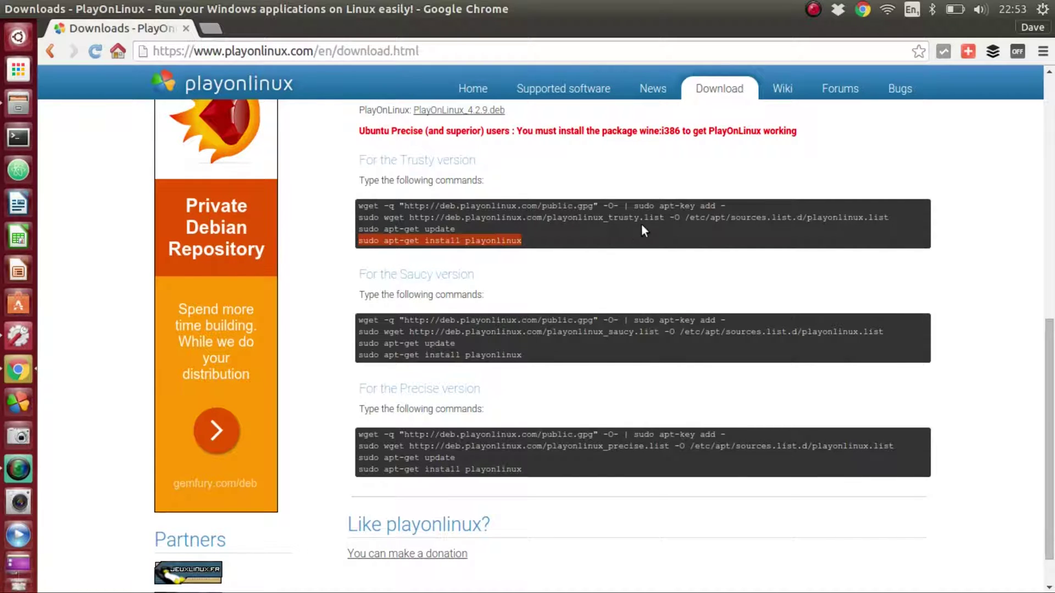
click(816, 9)
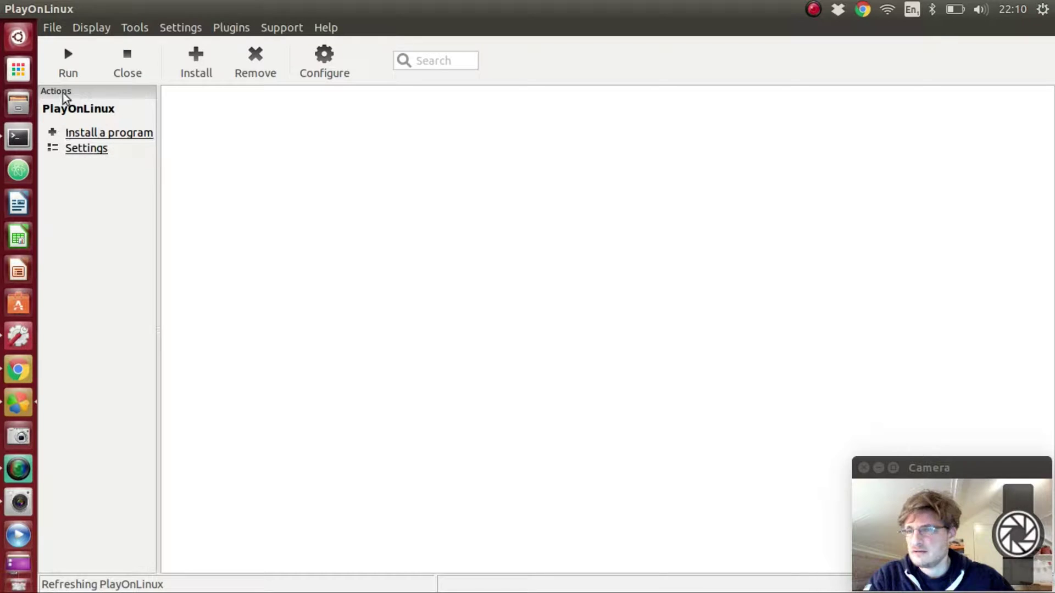
Step: Choose Metatrader 4 from the Other category of PlayOnLinux's installable programs and start its install wizard
click(83, 135)
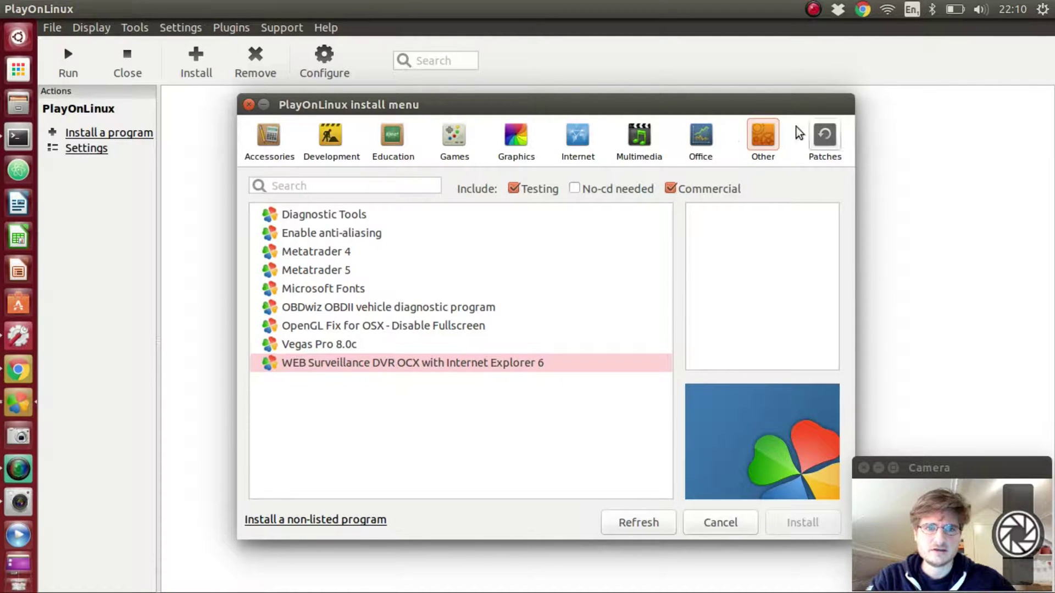
click(312, 252)
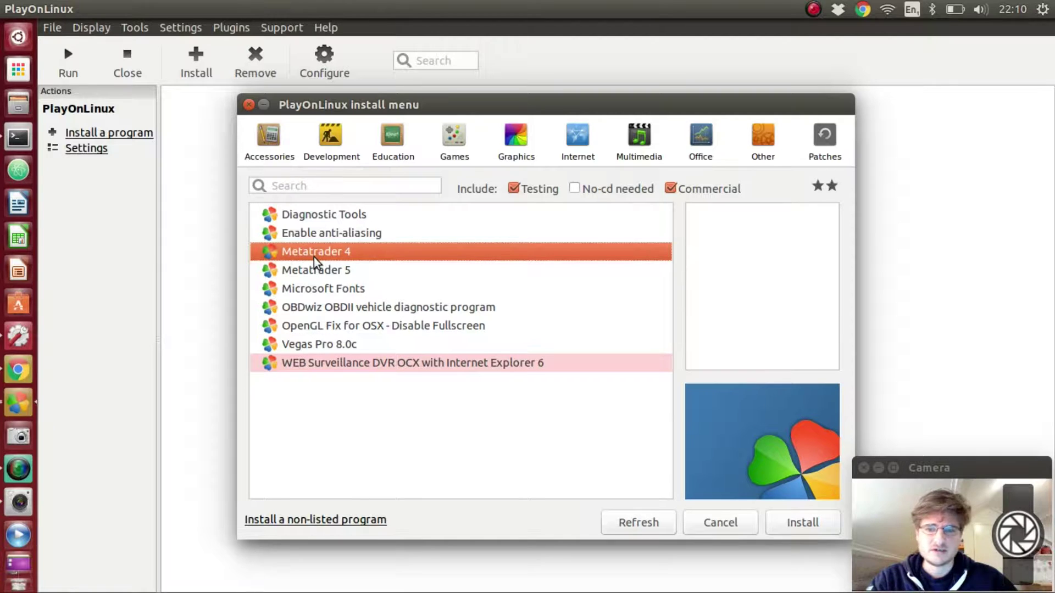
click(793, 526)
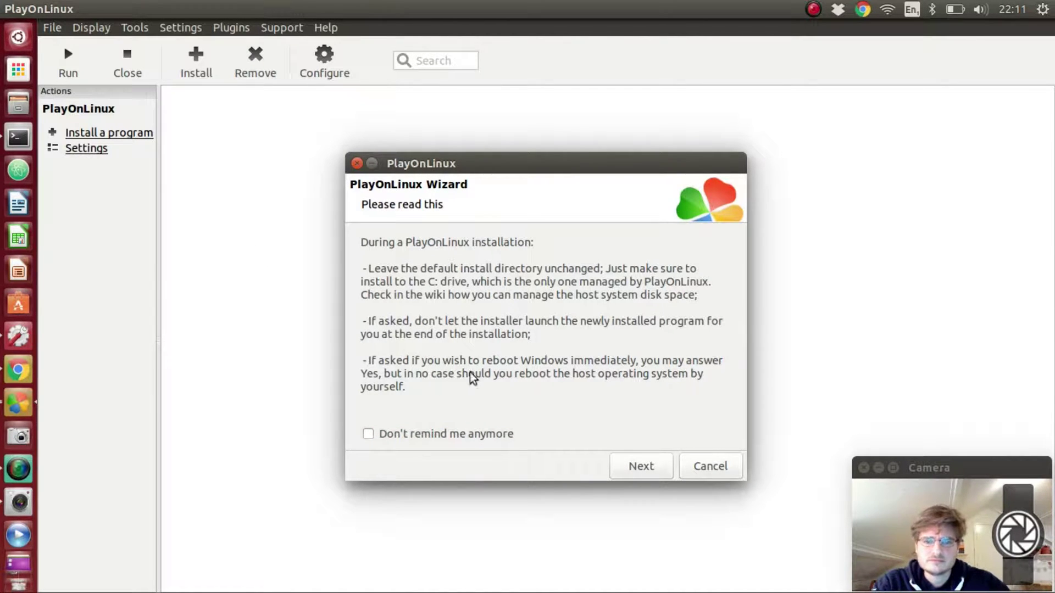
Step: Accept both wizard notices with the option to not be reminded anymore, and begin the MetaTrader 4 installation
click(367, 434)
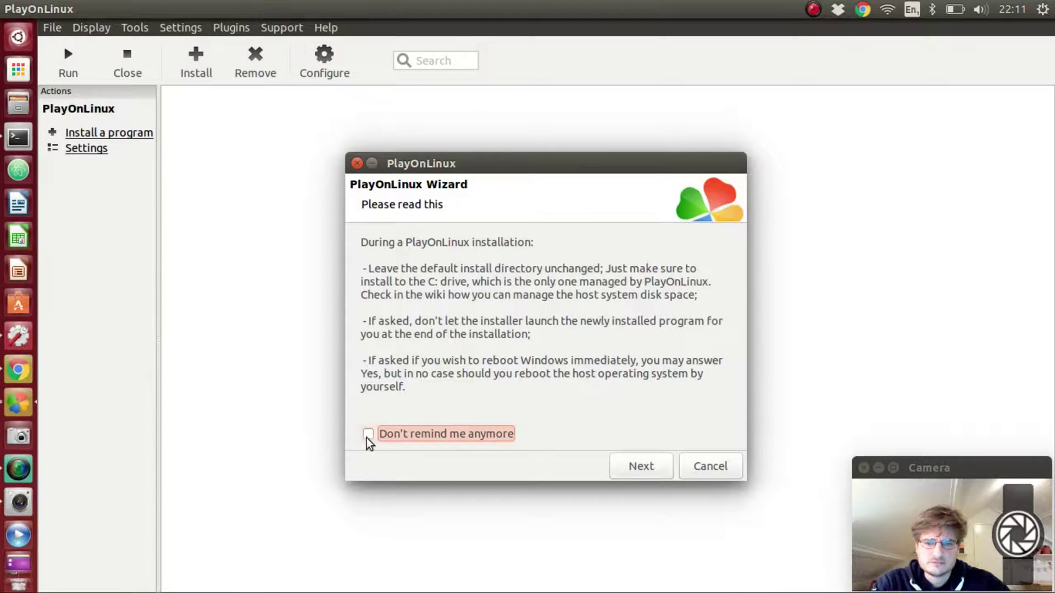
click(653, 472)
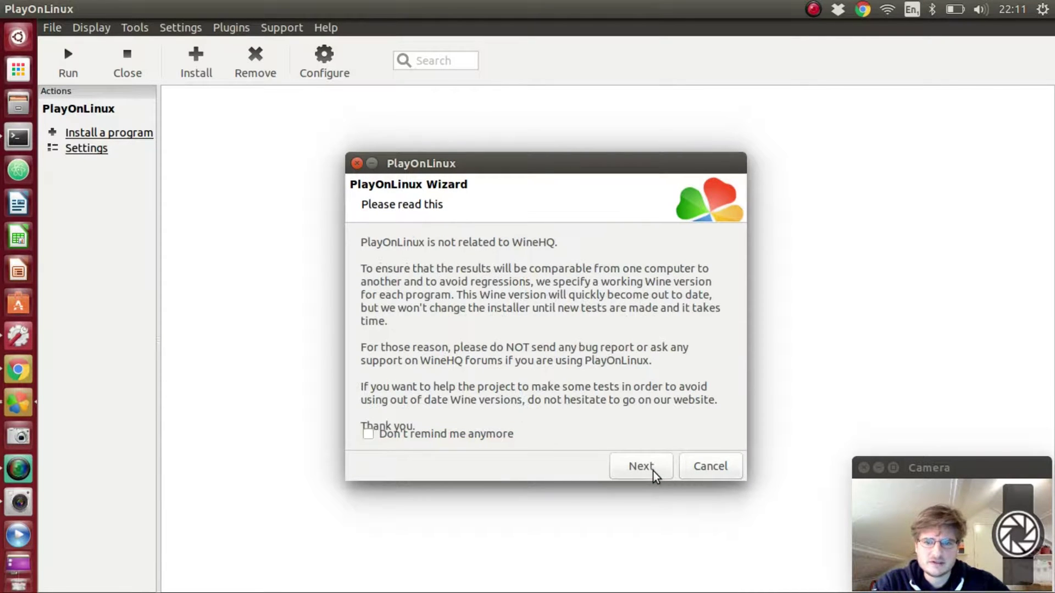
click(368, 434)
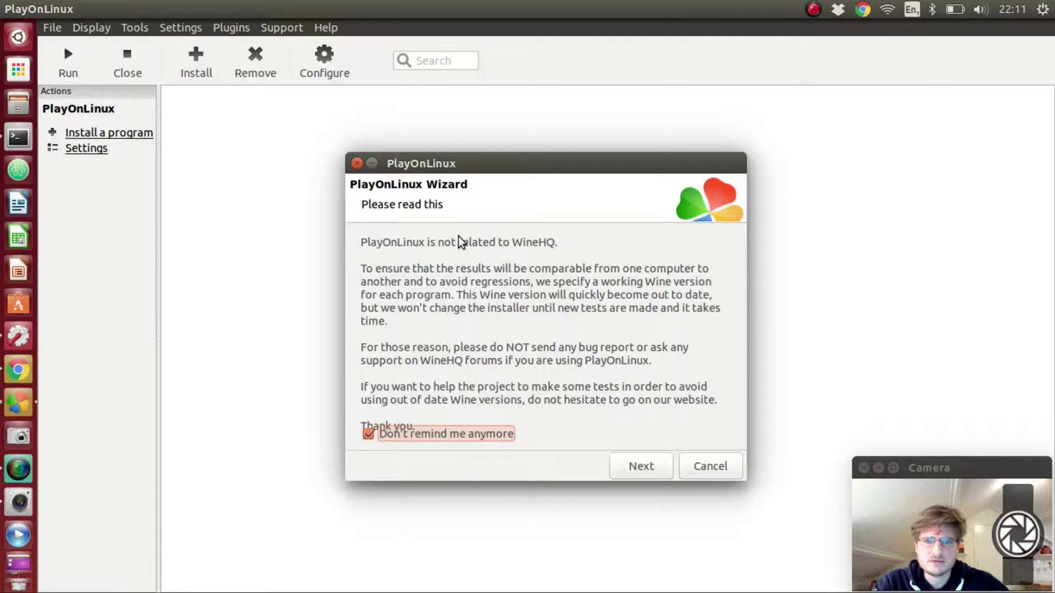
click(645, 469)
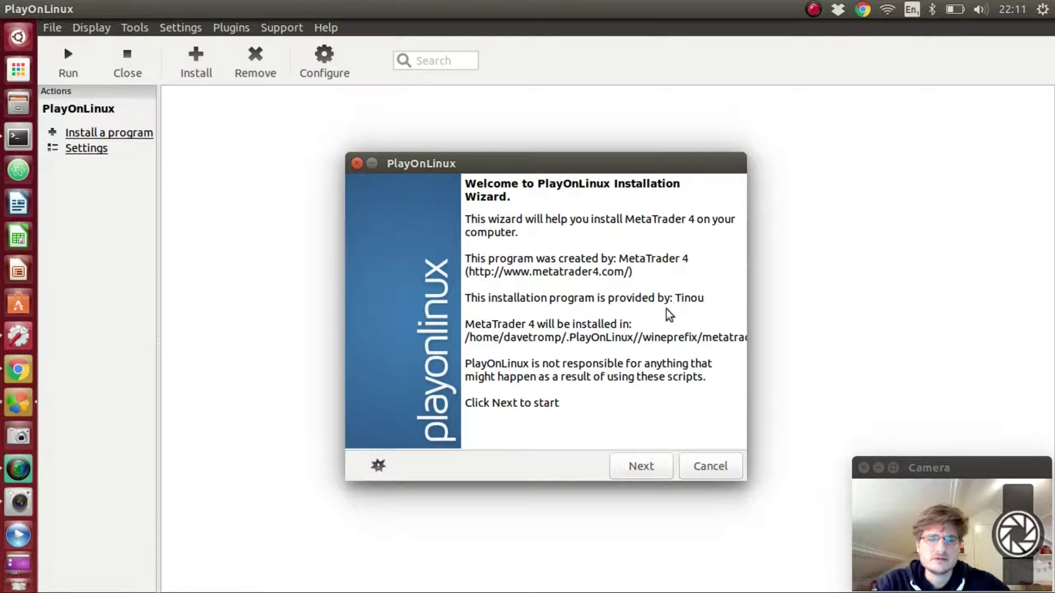
click(644, 468)
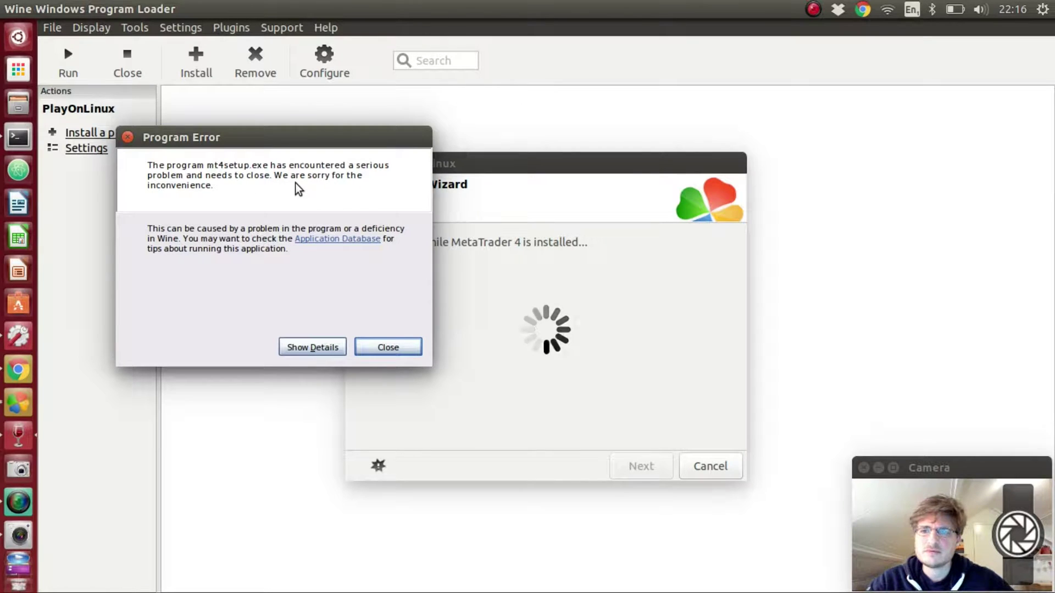
Step: Dismiss the mt4setup.exe program error, agree to report the bug, and go through the report wizard without adding a description
click(390, 346)
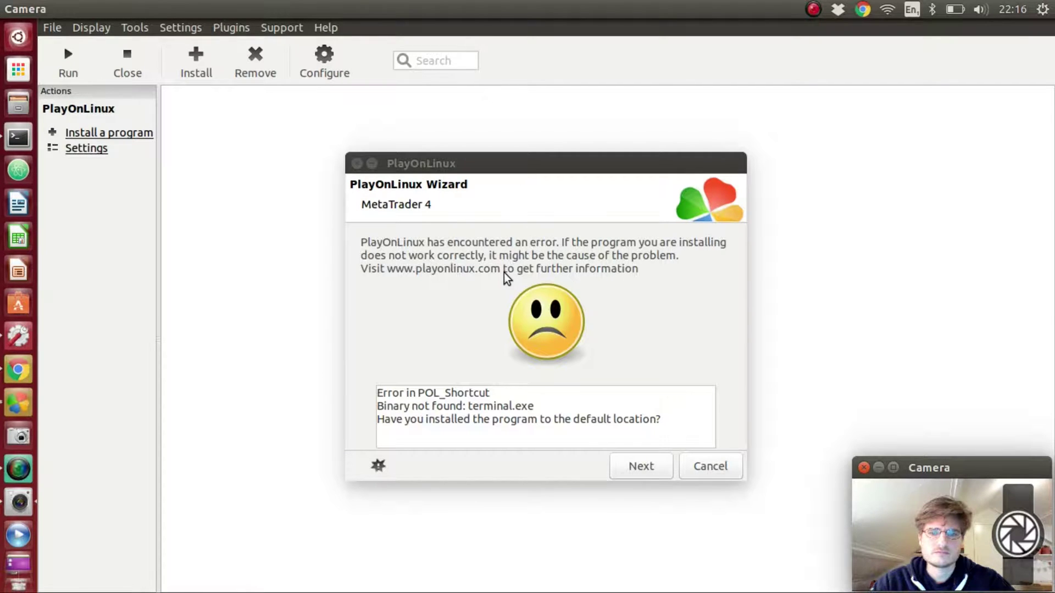
click(638, 468)
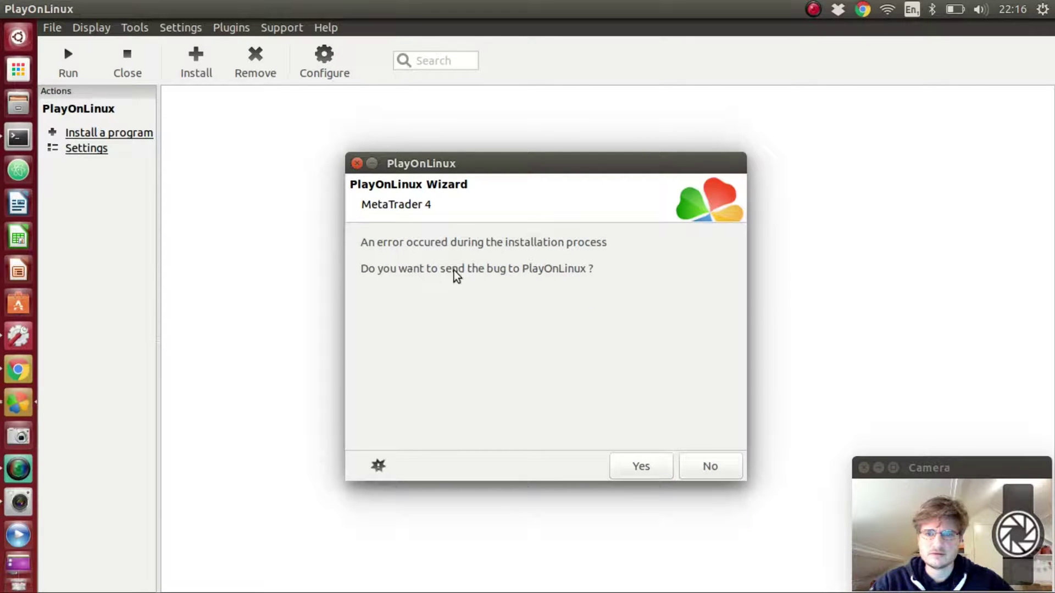
click(645, 471)
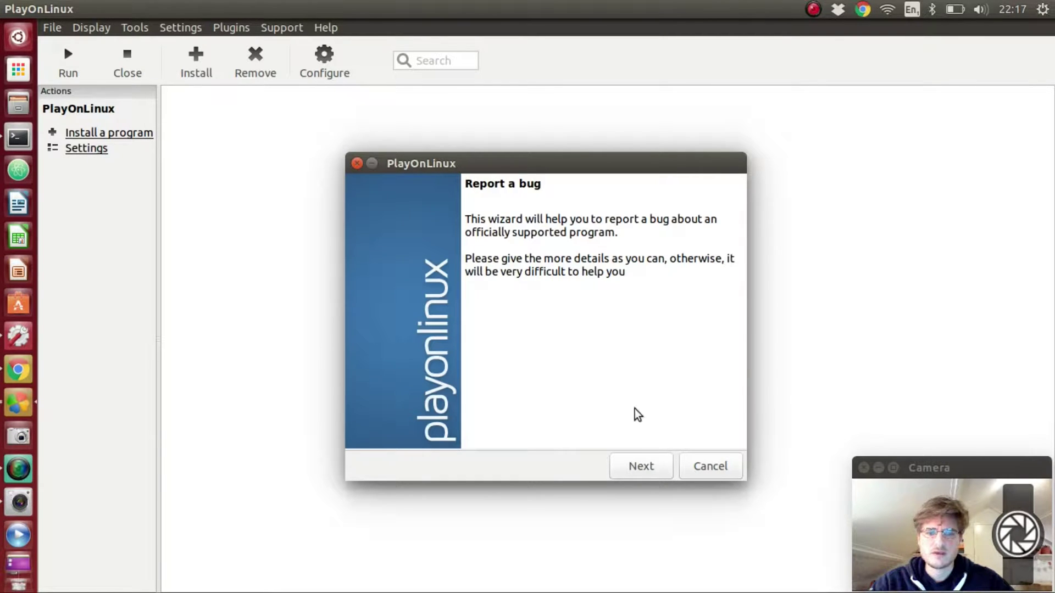
click(652, 467)
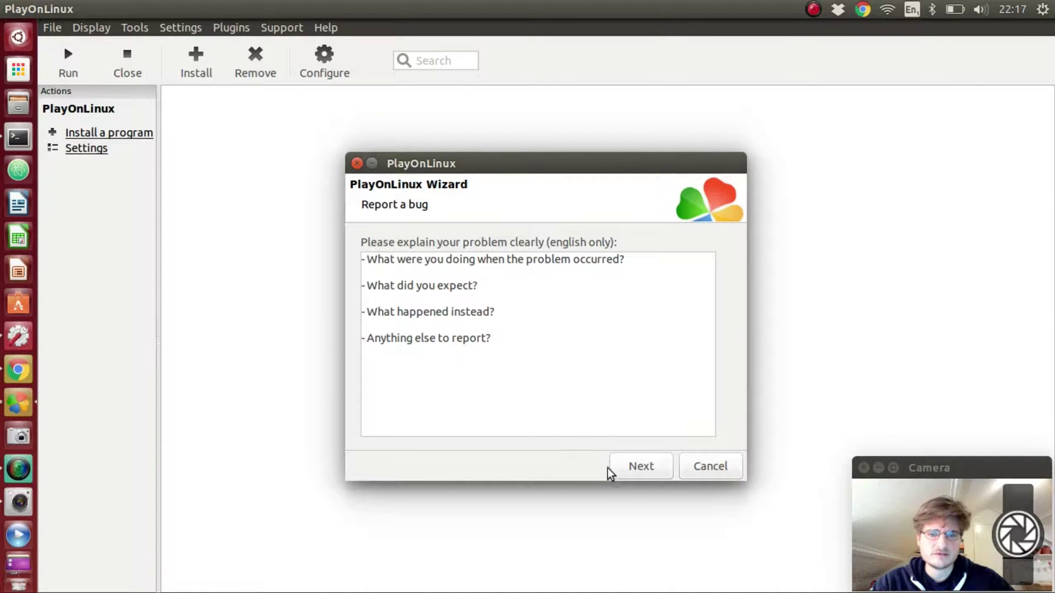
click(640, 467)
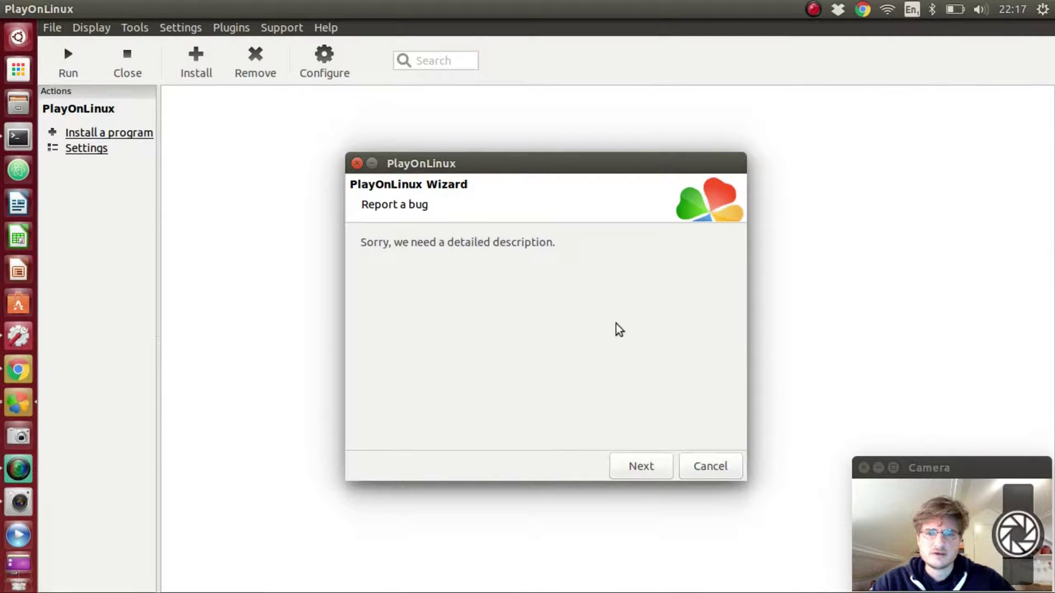
click(641, 467)
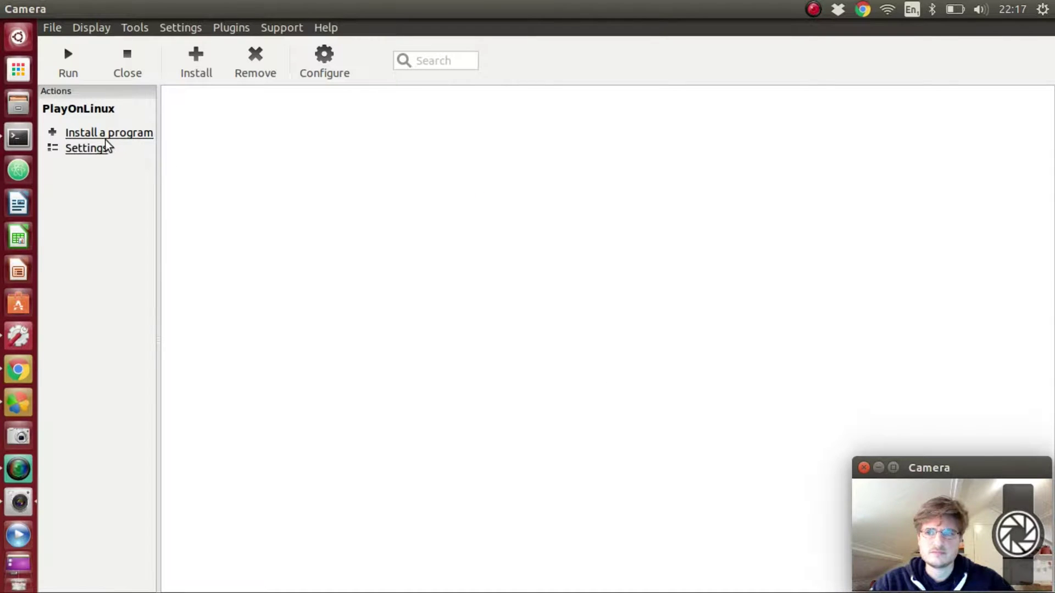
Step: Close the program install menu and open the configuration of the metatrader4 virtual drive
click(113, 146)
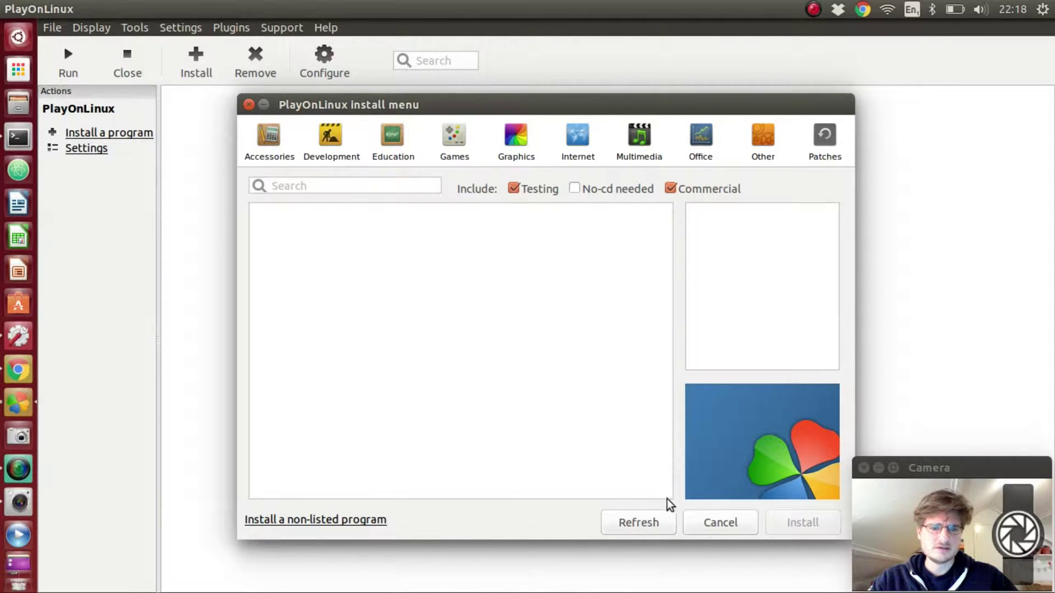
click(719, 523)
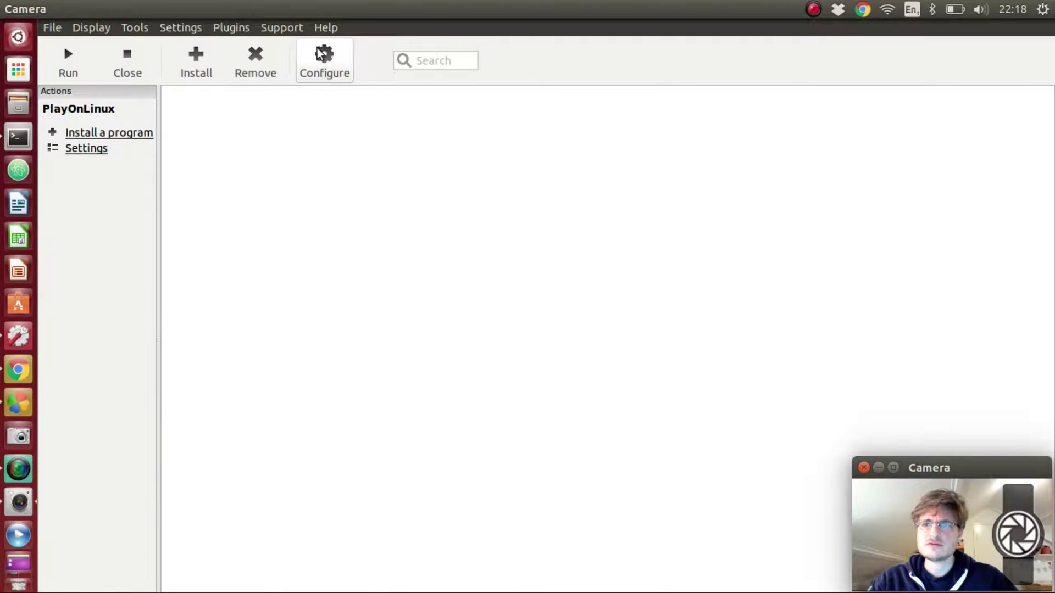
click(327, 62)
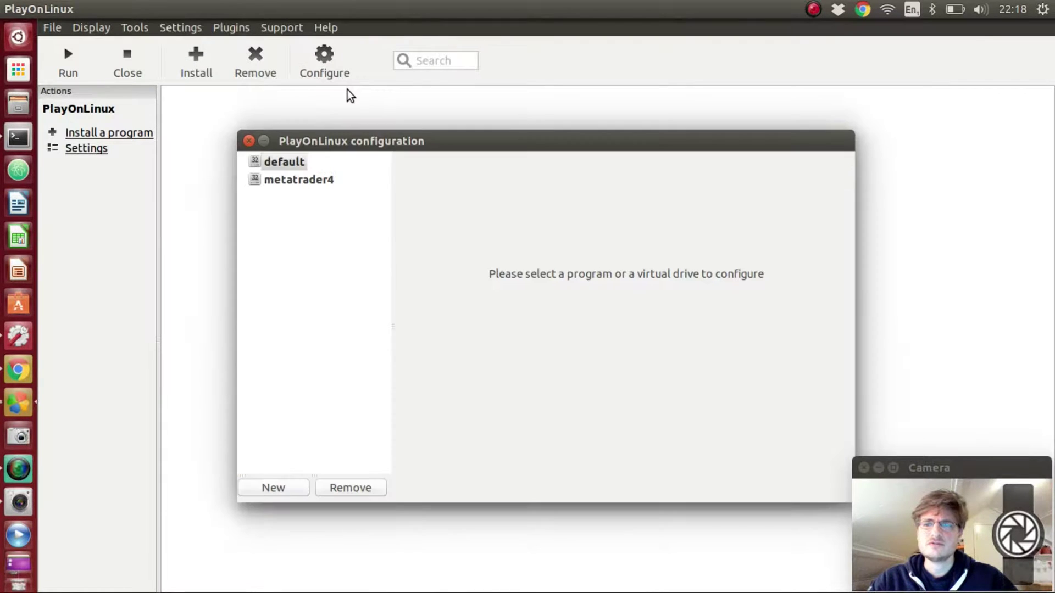
click(304, 181)
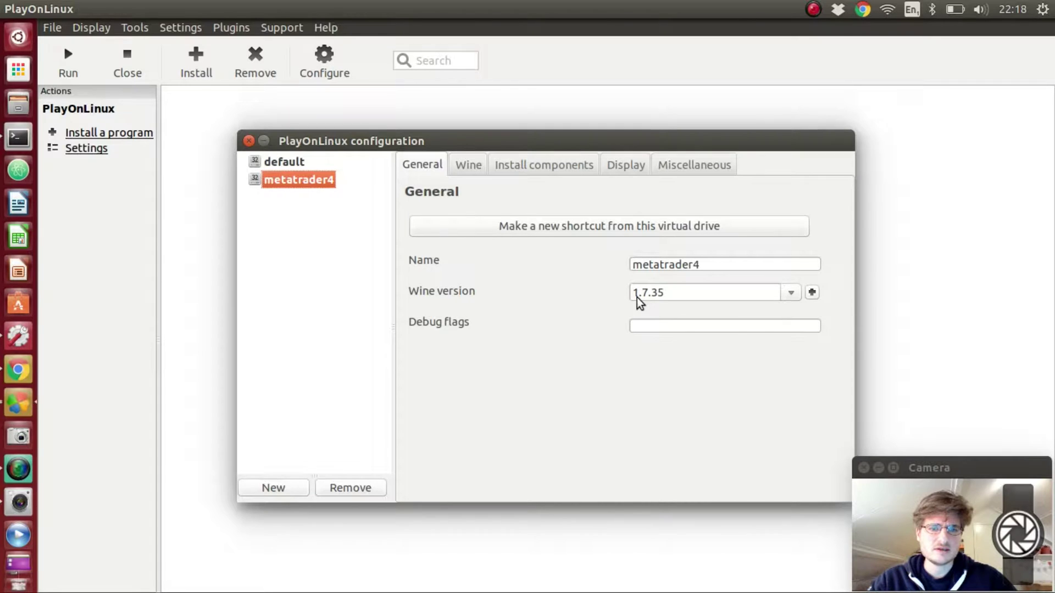
Step: Set the Wine version of the metatrader4 virtual drive to System, accepting the termination of running programs
click(791, 292)
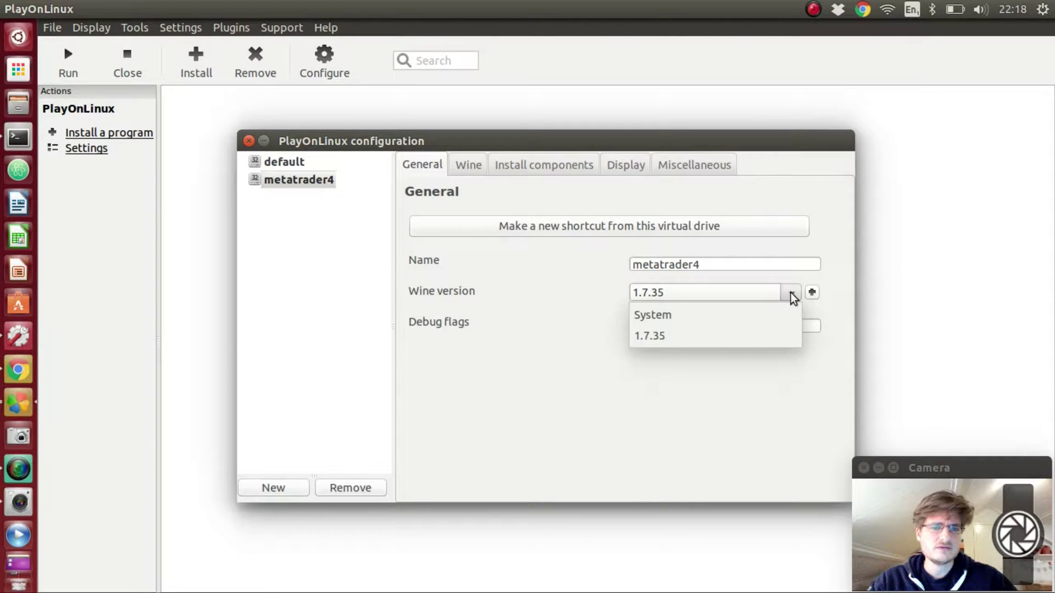
click(652, 319)
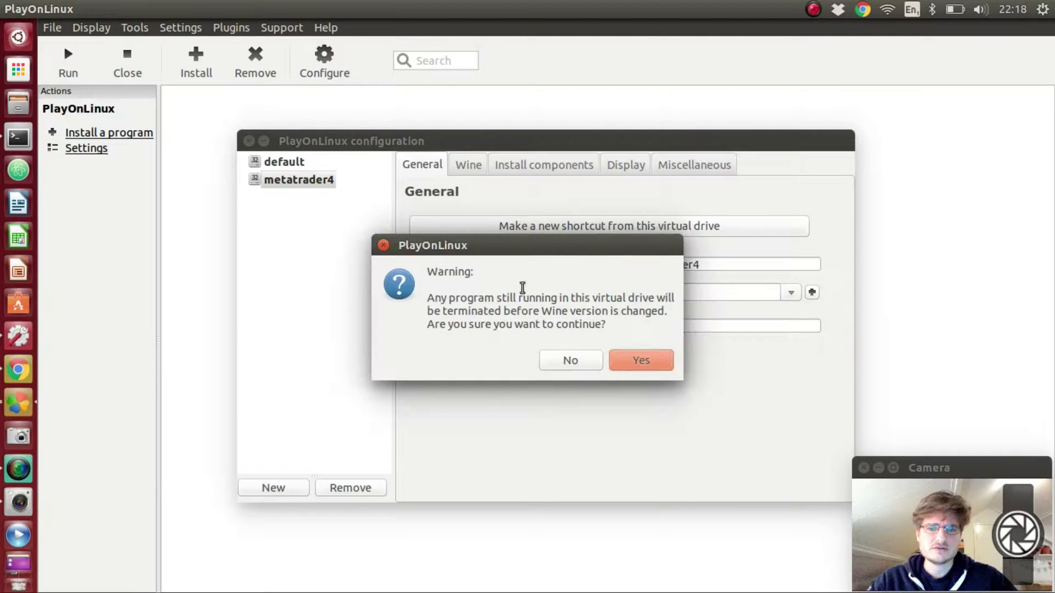
click(653, 361)
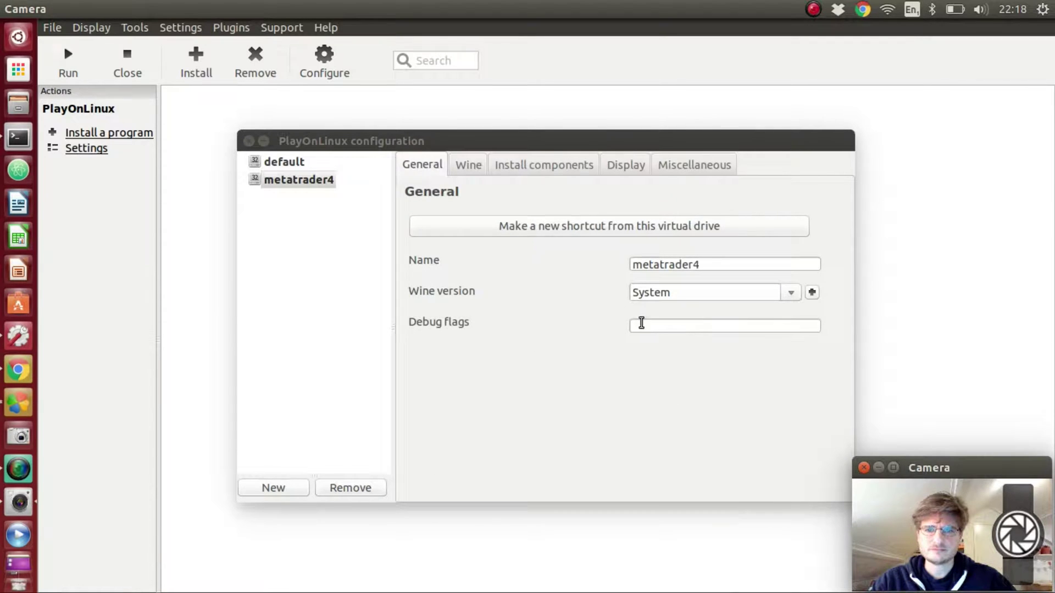
Step: Look through the Wine, component, display and miscellaneous settings of the metatrader4 drive and return to its general settings
click(464, 168)
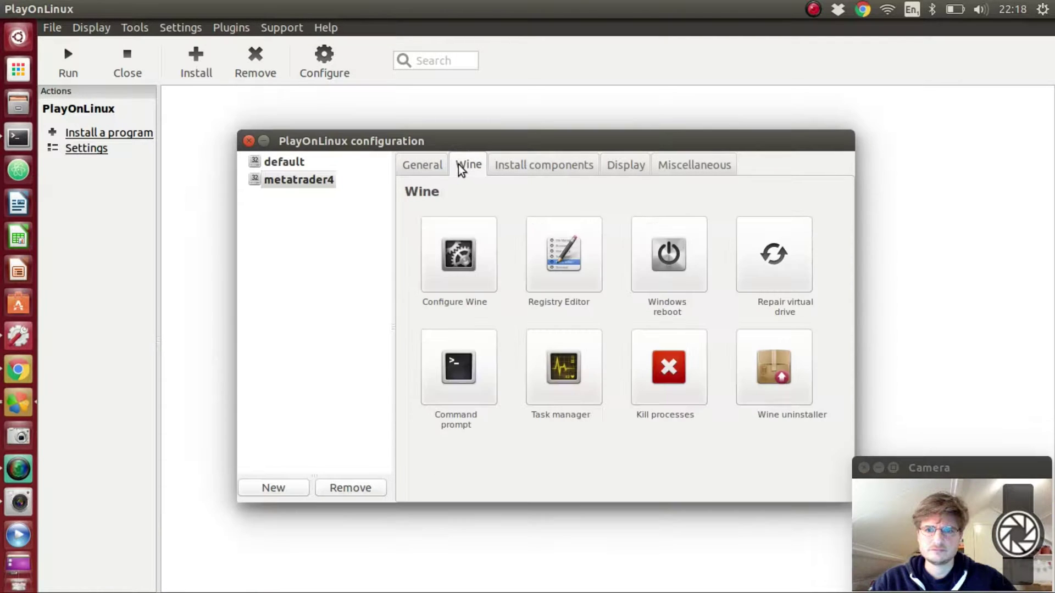
click(518, 169)
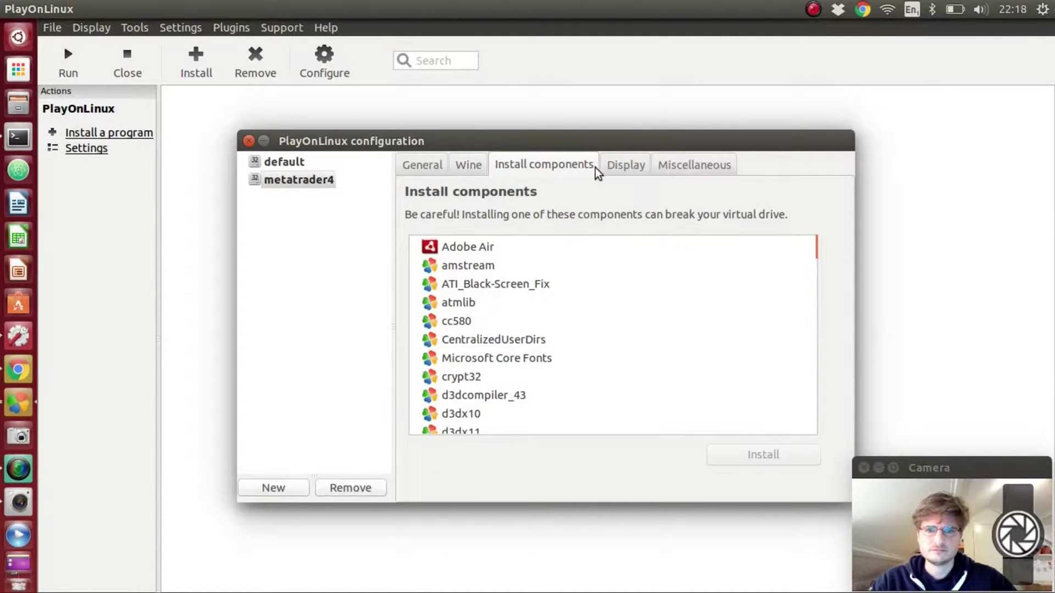
click(634, 172)
click(706, 172)
click(430, 166)
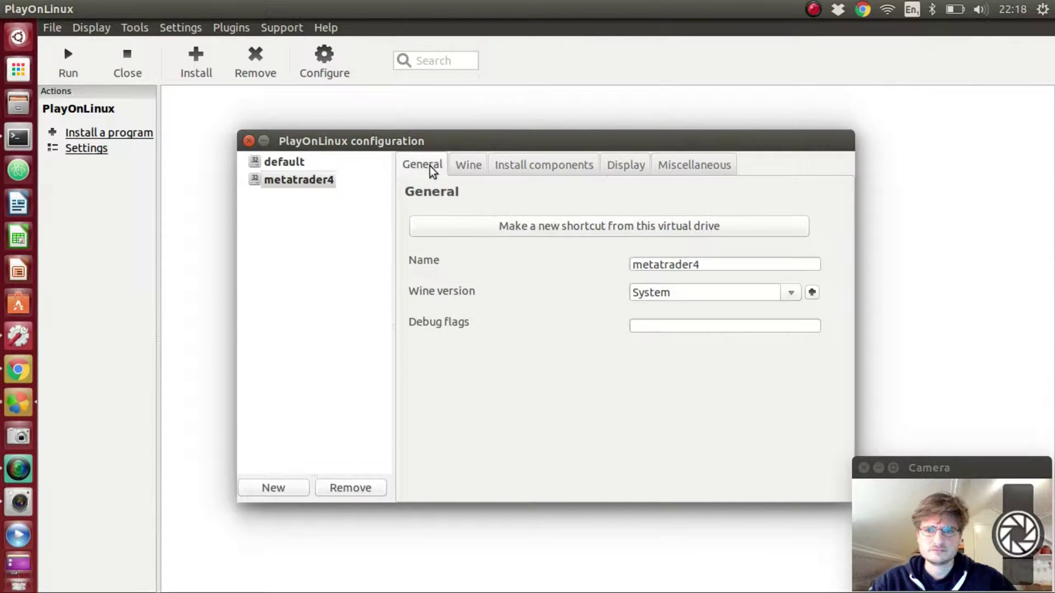
click(279, 186)
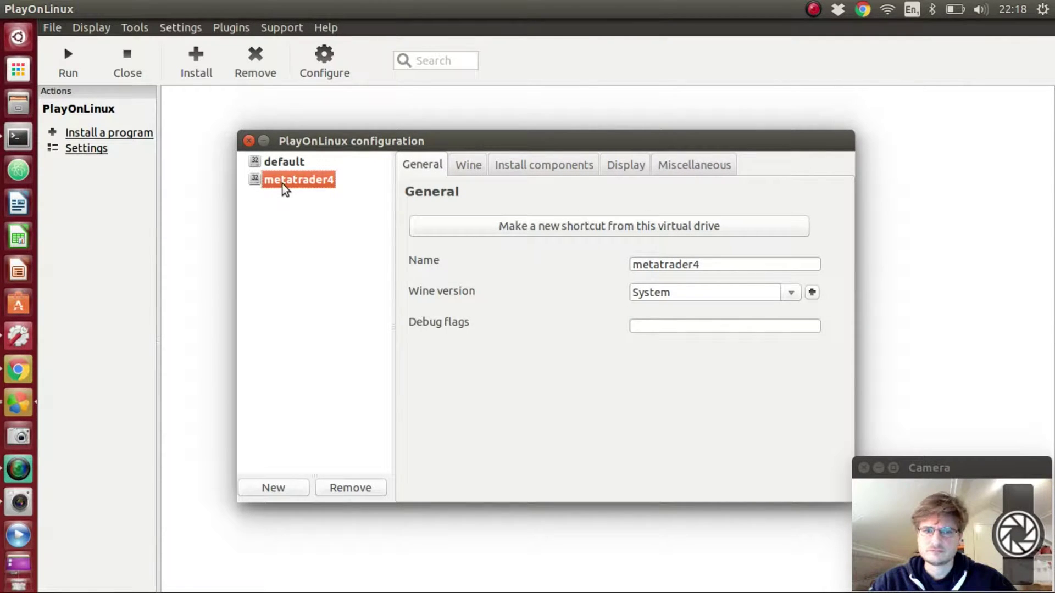
Step: Install Wine version 1.7.26 (x86) through the Wine versions manager and close the manager
click(812, 292)
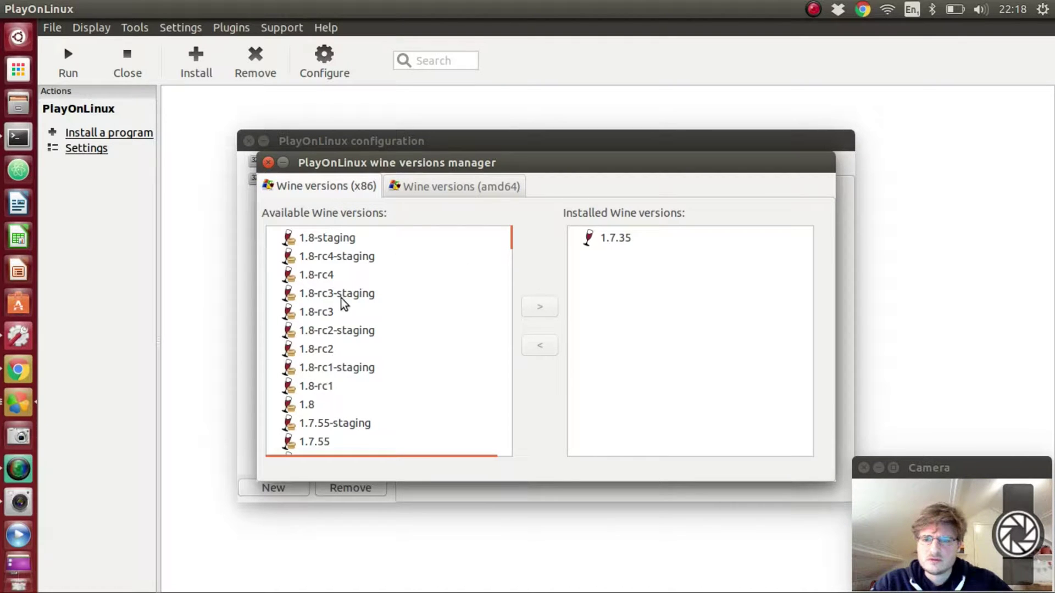
click(324, 426)
scroll(324, 425, down, 5)
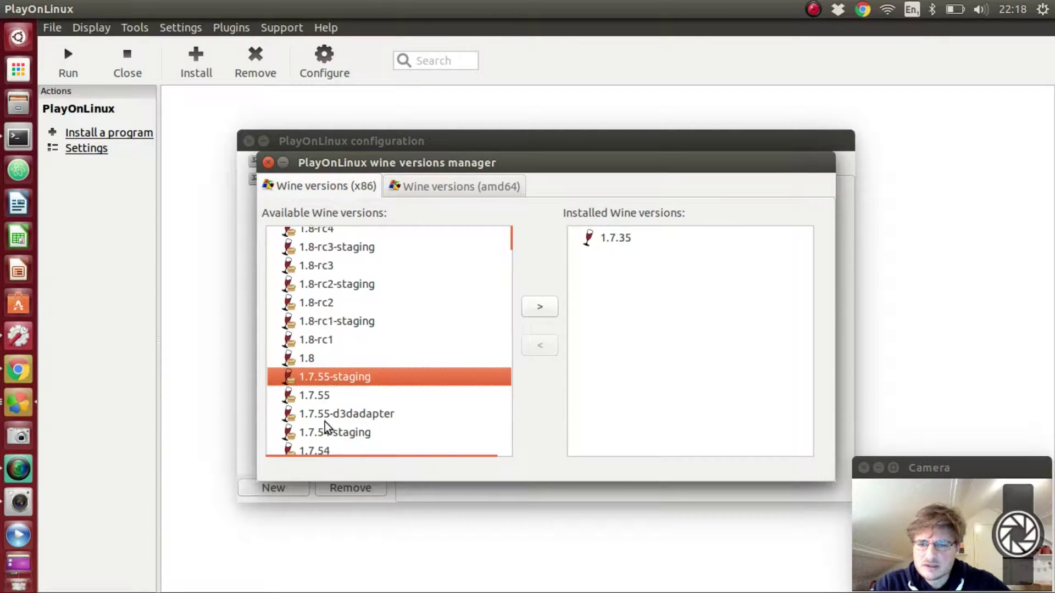
scroll(326, 426, down, 10)
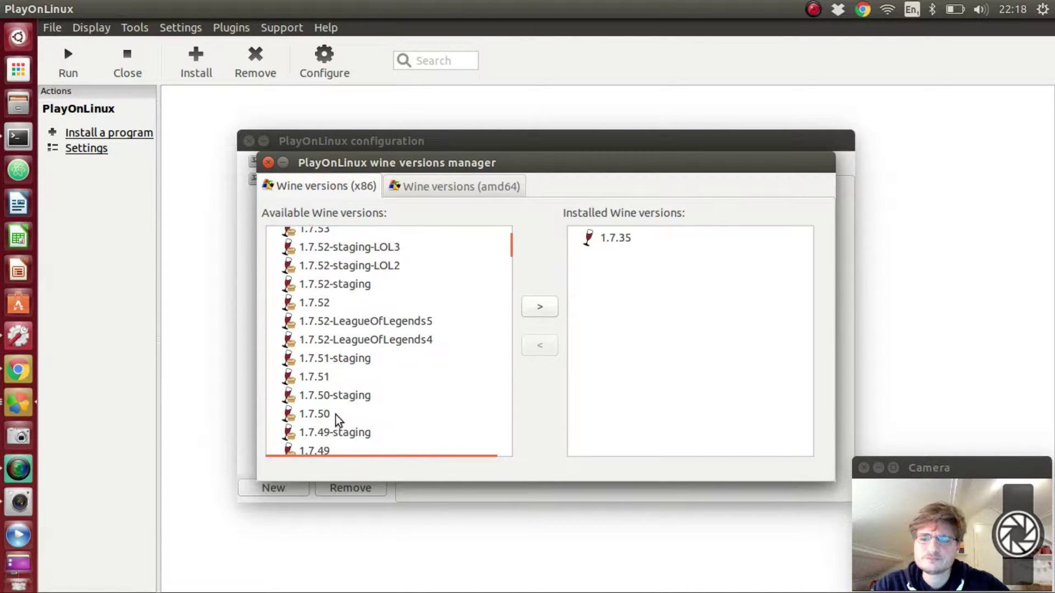
scroll(346, 408, down, 4)
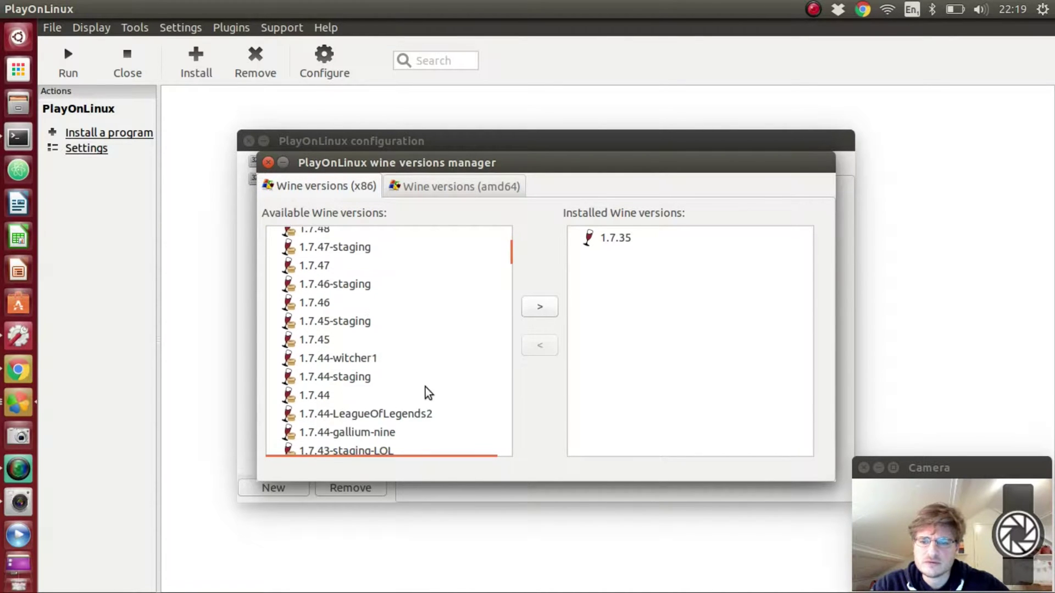
scroll(427, 386, down, 4)
scroll(427, 381, down, 15)
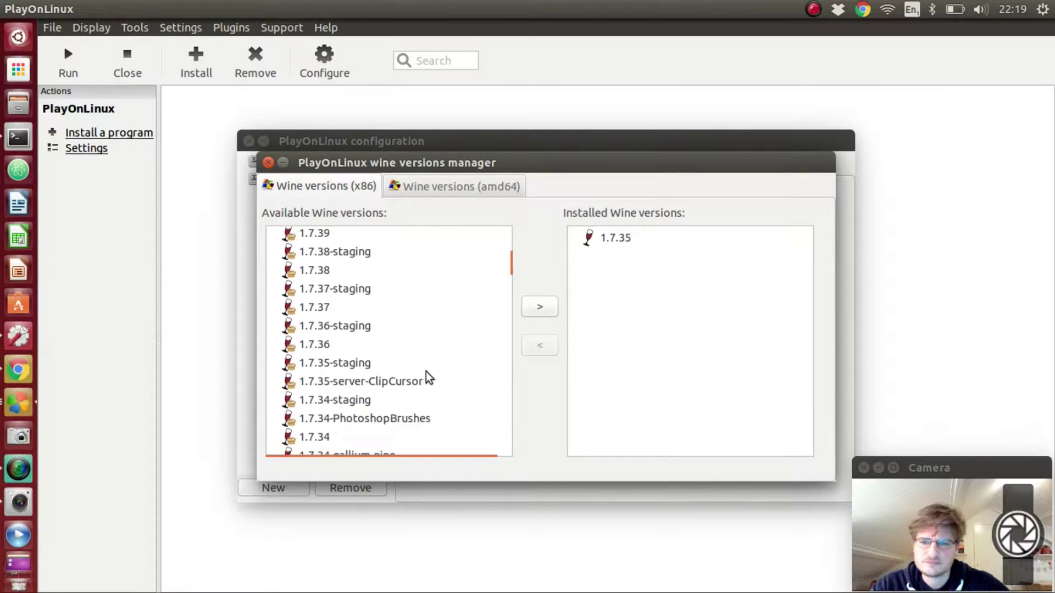
scroll(433, 354, down, 6)
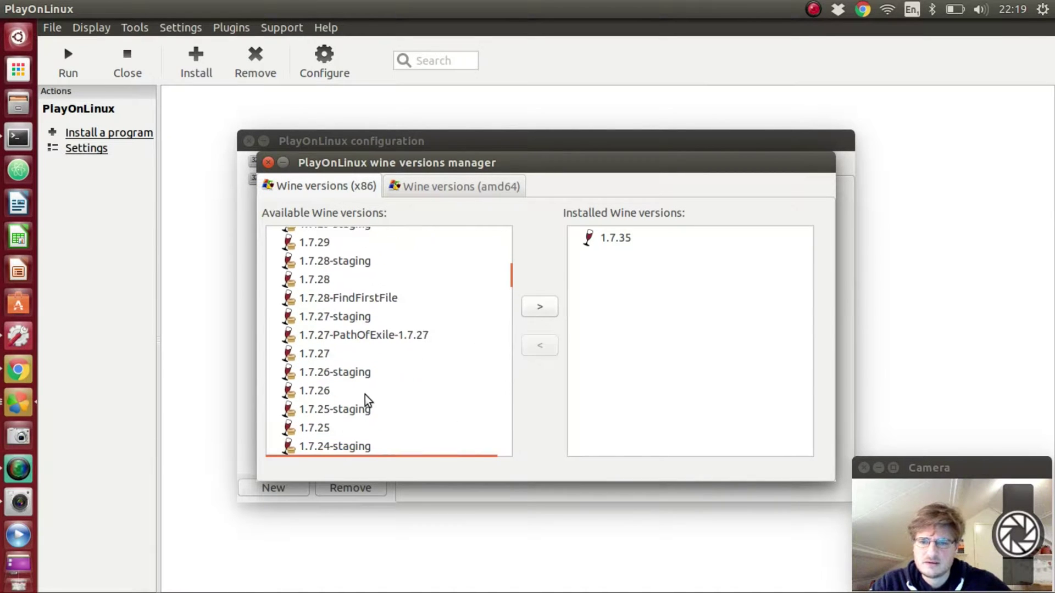
click(315, 391)
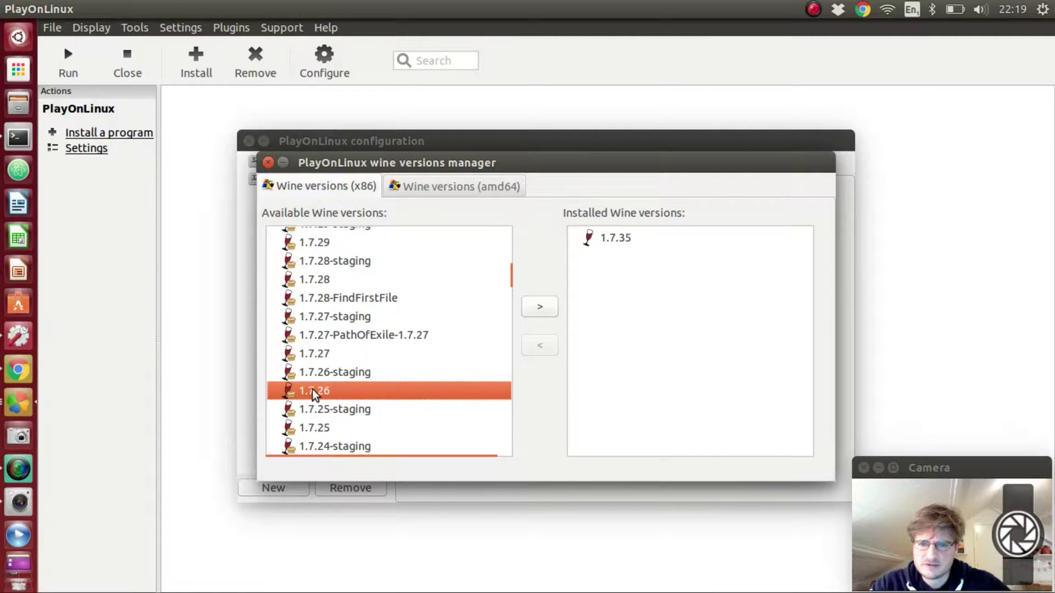
click(540, 309)
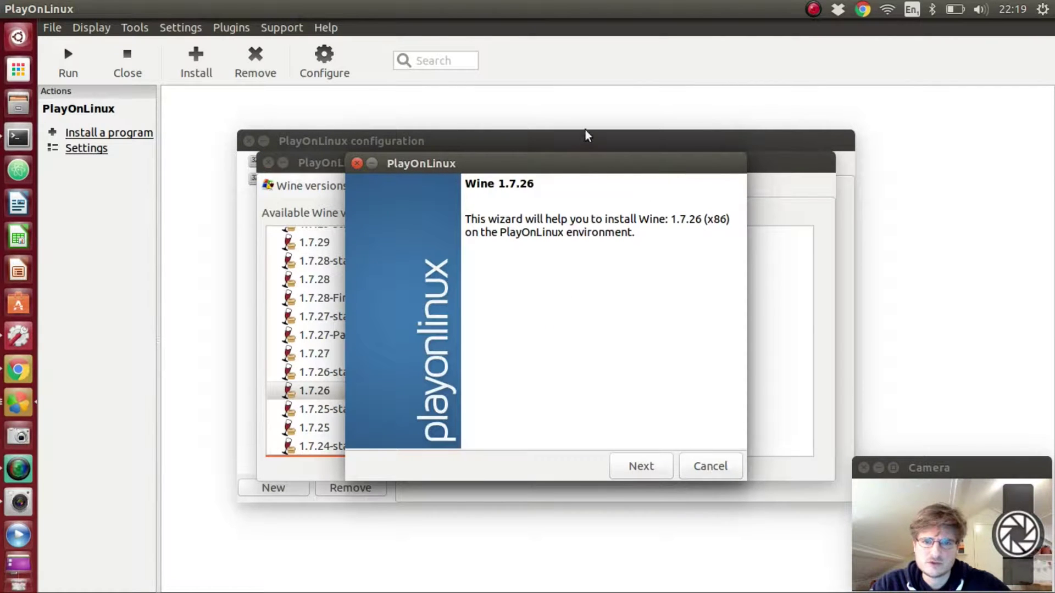
click(643, 472)
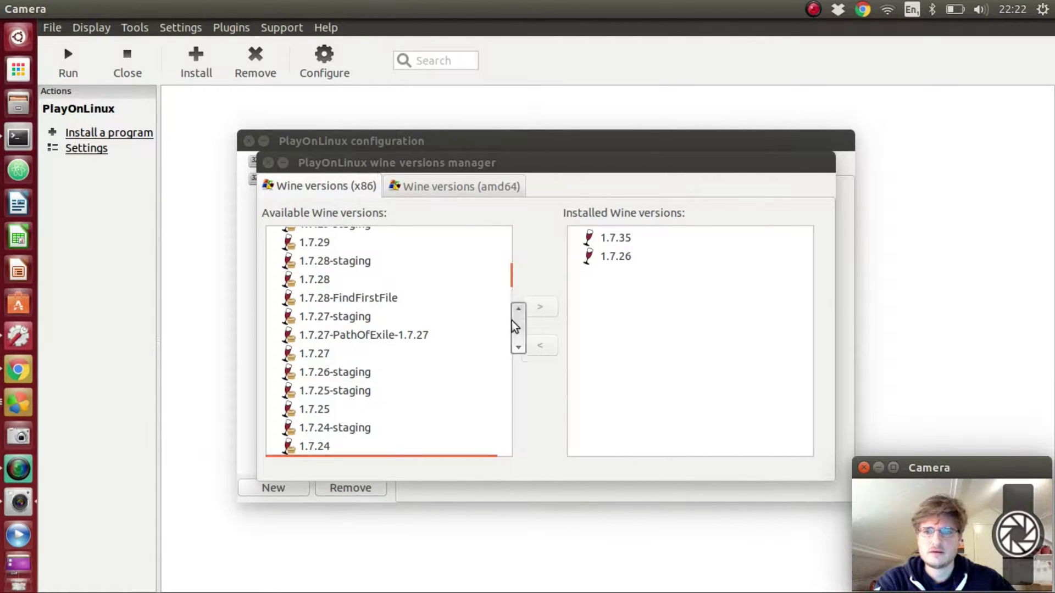
click(617, 259)
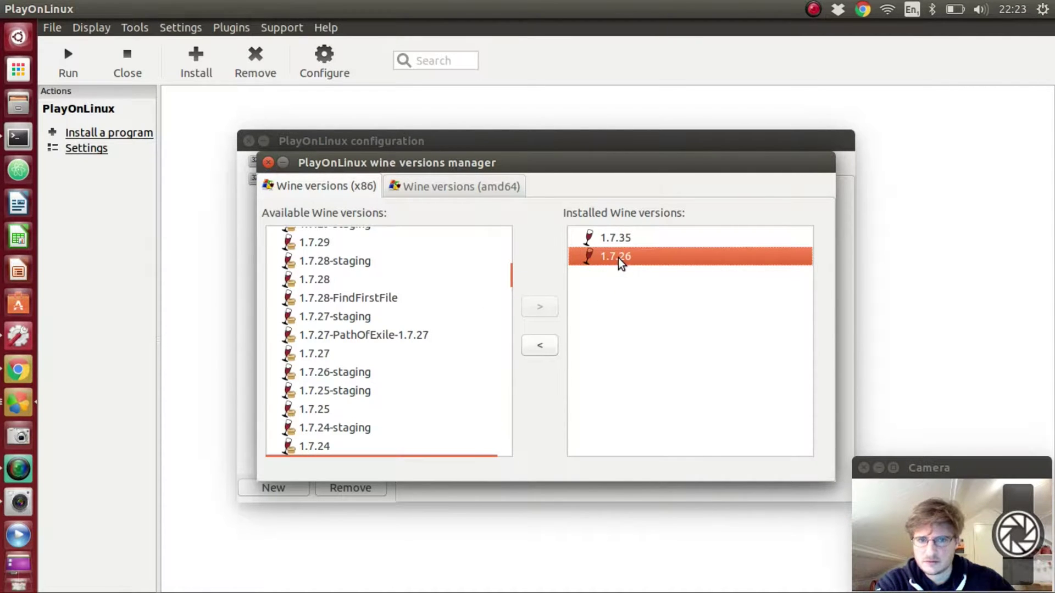
click(267, 165)
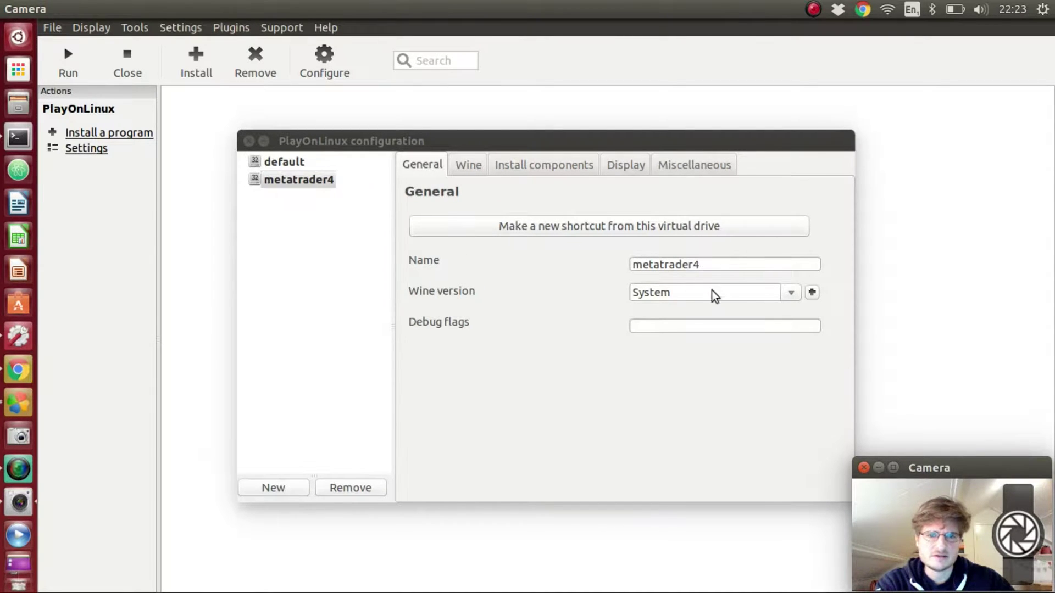
Step: Set the Wine version of the metatrader4 virtual drive to 1.7.26, agreeing to terminate its running programs
click(789, 294)
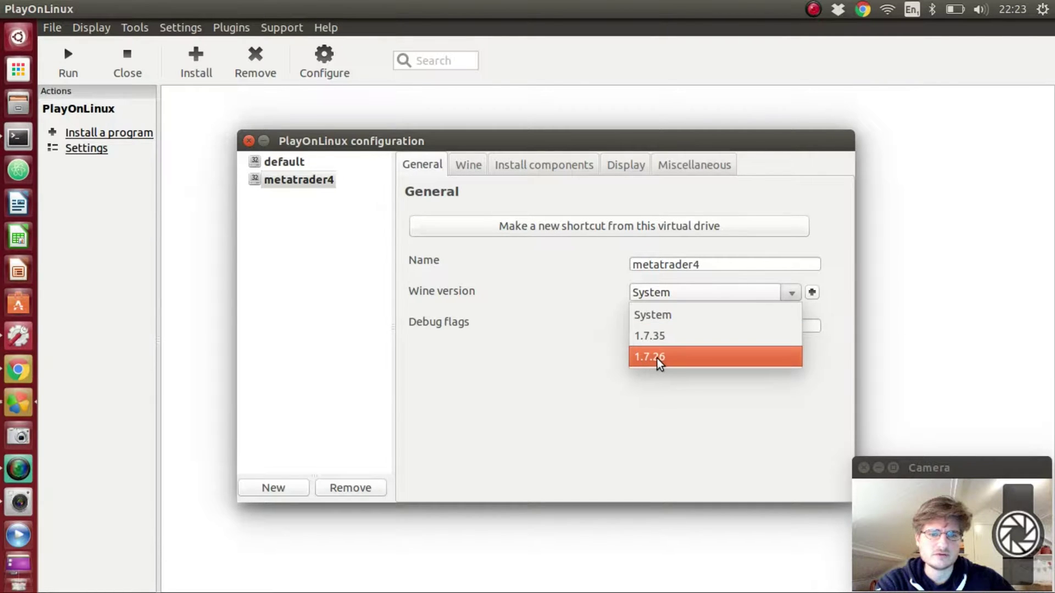
click(657, 358)
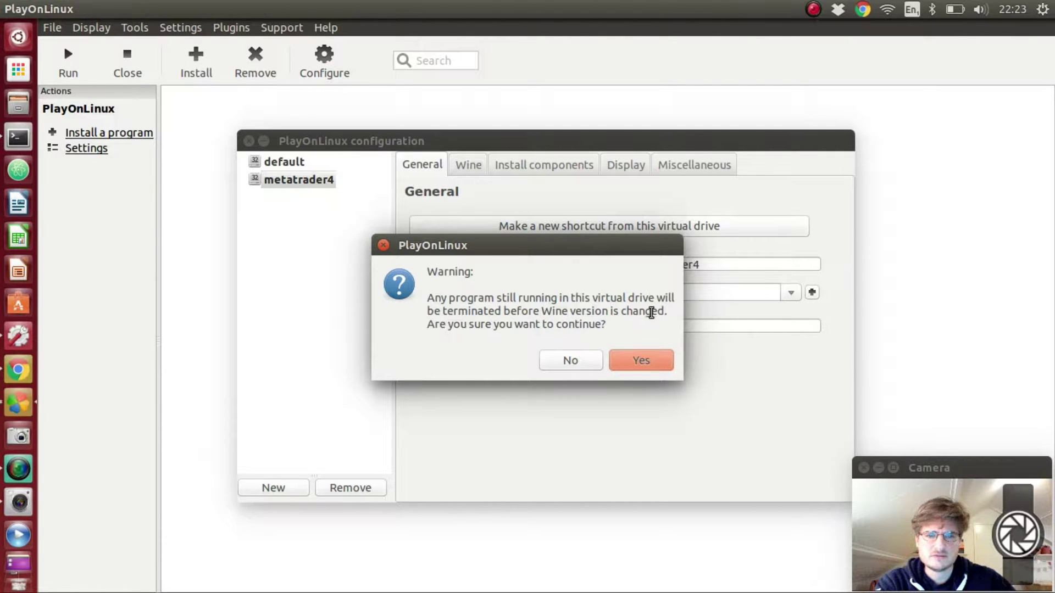
click(648, 363)
click(651, 363)
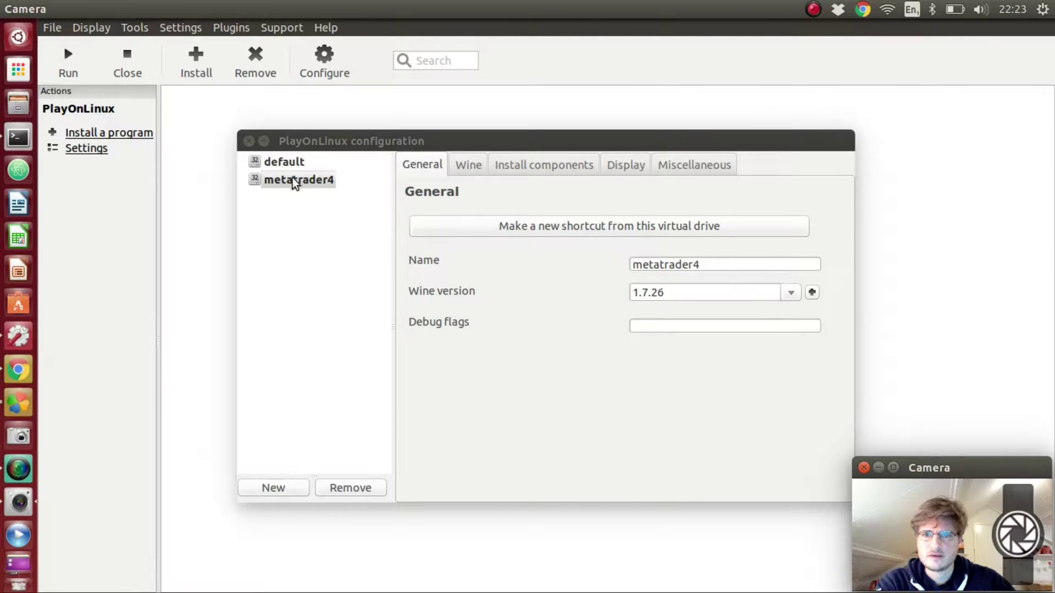
Step: Check the metatrader4 drive's Wine, component, display and miscellaneous settings and close the configuration window
click(475, 167)
click(550, 168)
click(624, 165)
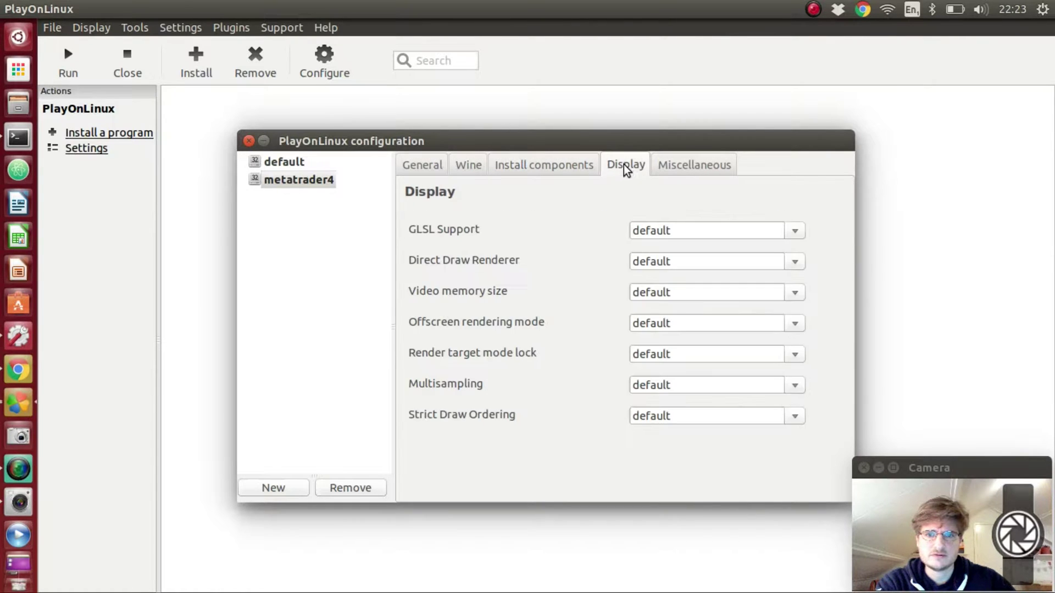
click(679, 166)
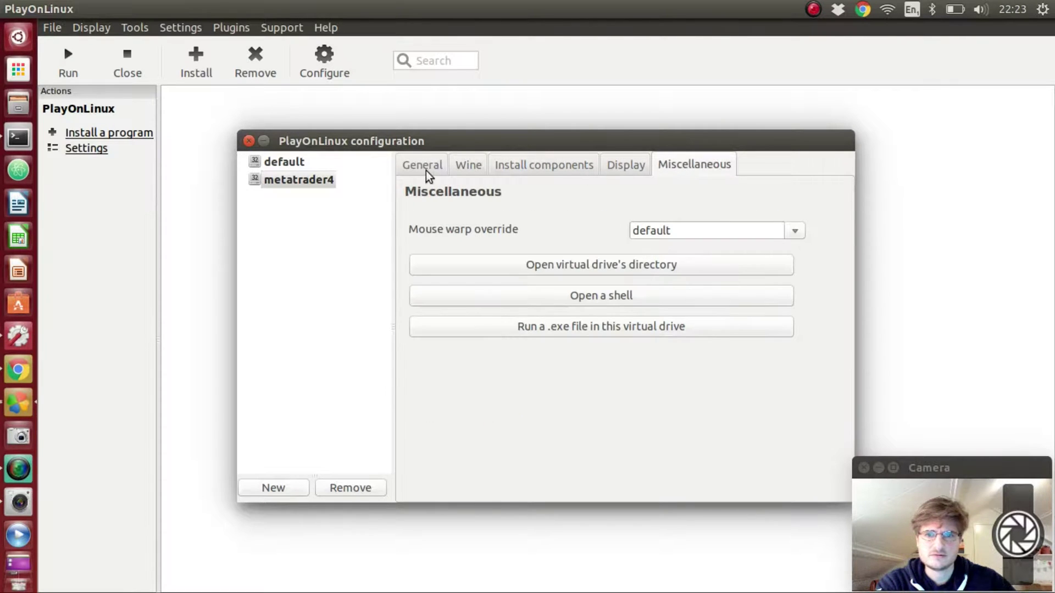
click(248, 141)
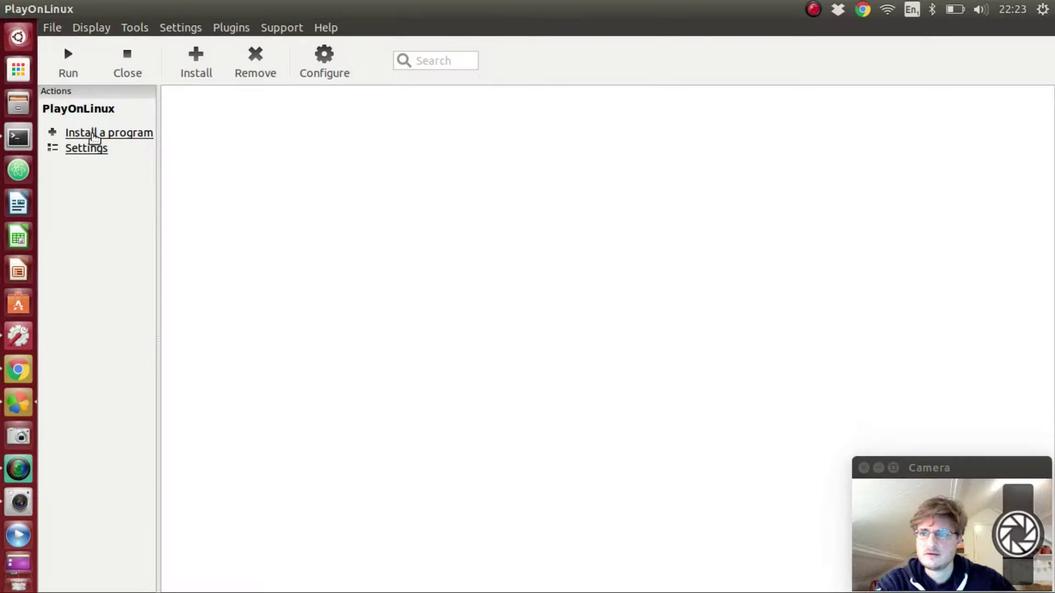
Step: Try to install Metatrader 4 again from the Other category, overwriting the existing metatrader4 virtual drive
click(95, 136)
click(760, 142)
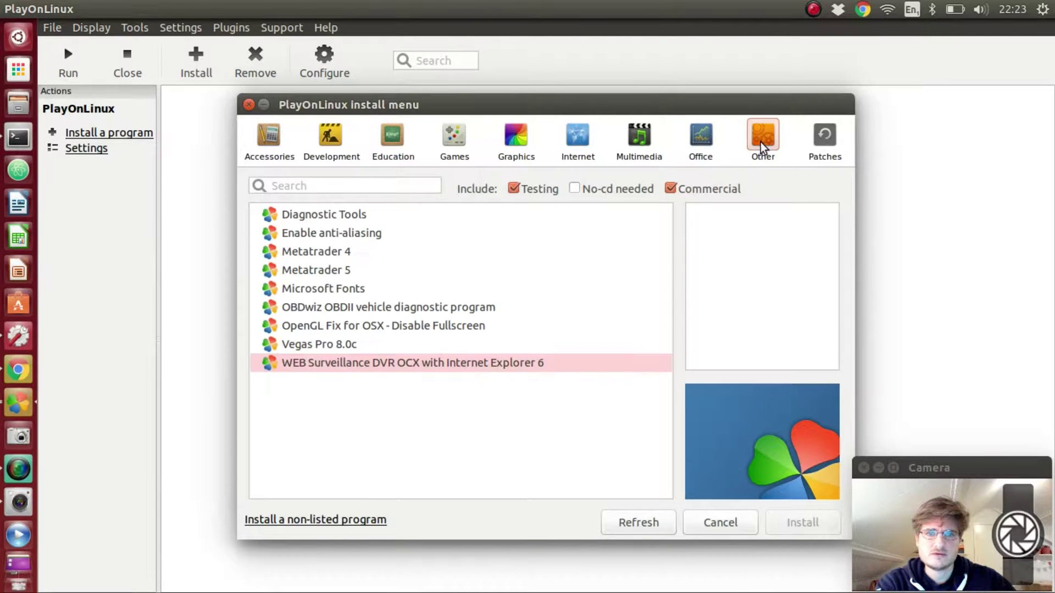
double_click(312, 252)
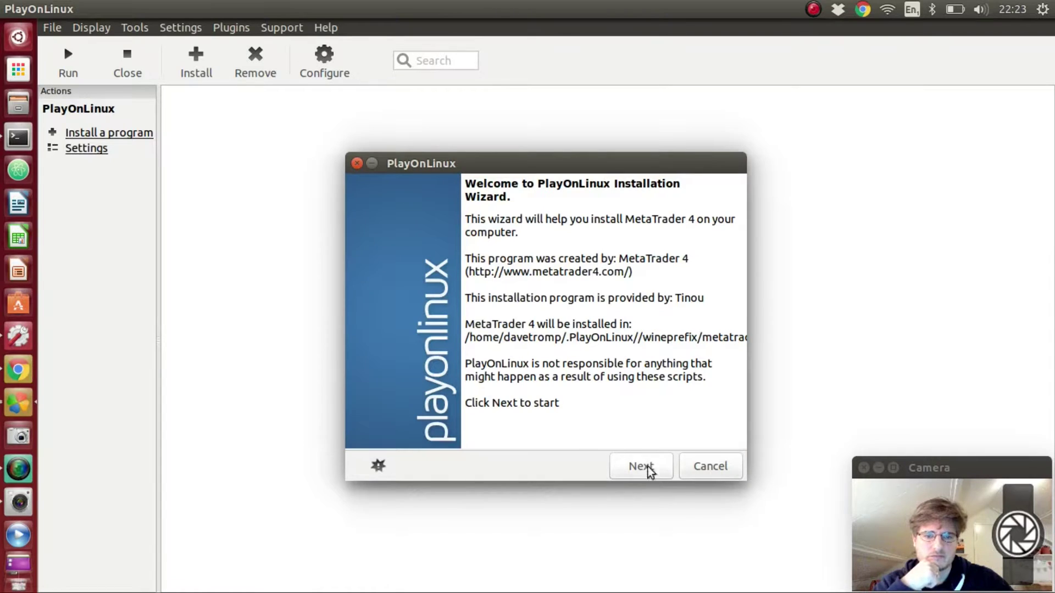
click(652, 467)
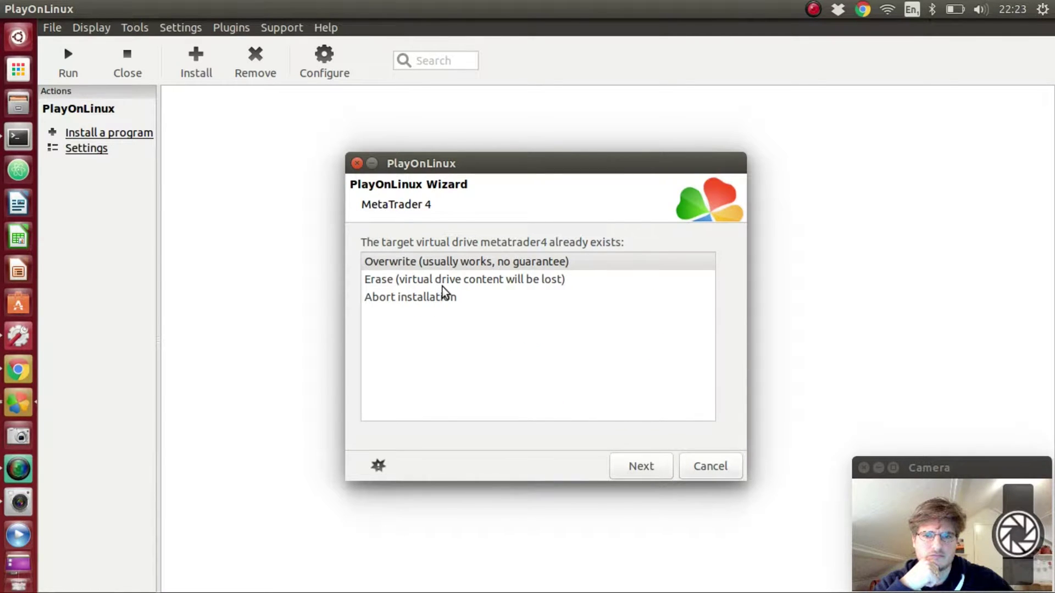
click(464, 266)
click(641, 466)
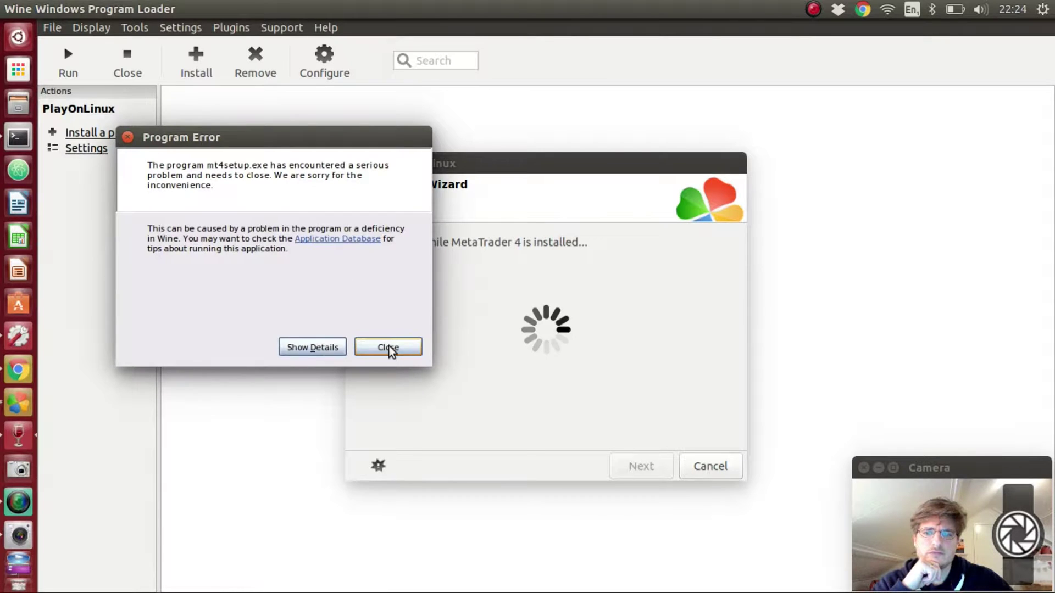
Step: Dismiss the mt4setup.exe program error and cancel the MetaTrader 4 installation wizard
click(388, 346)
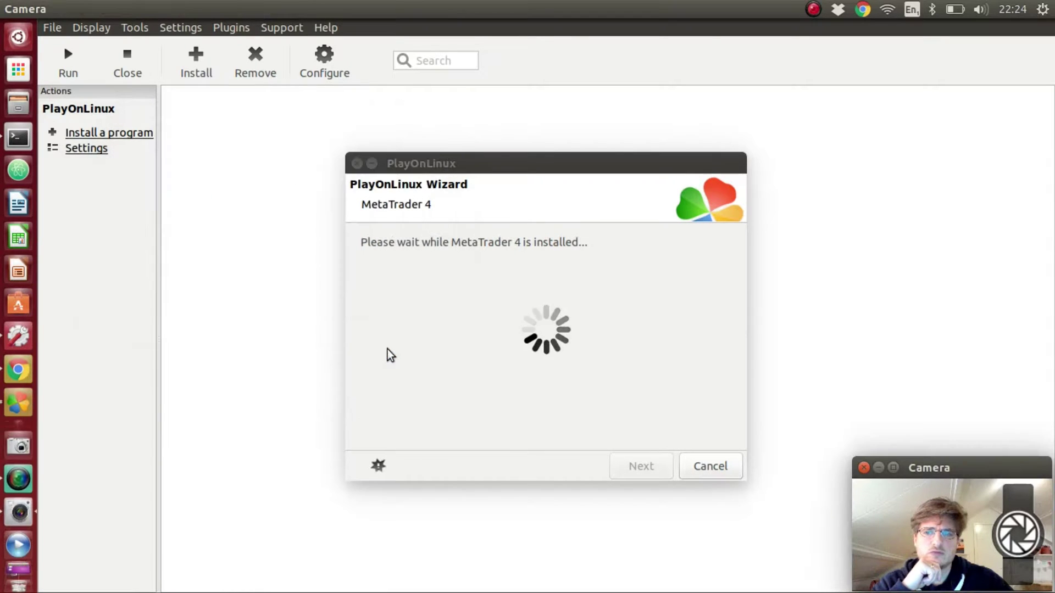
click(715, 469)
click(715, 468)
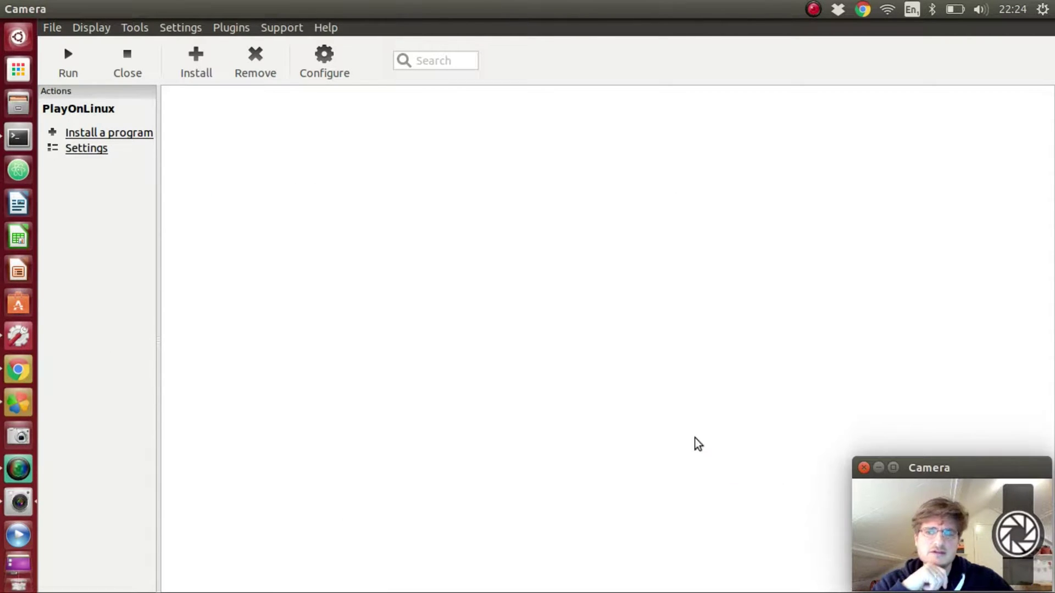
key(alt+Tab)
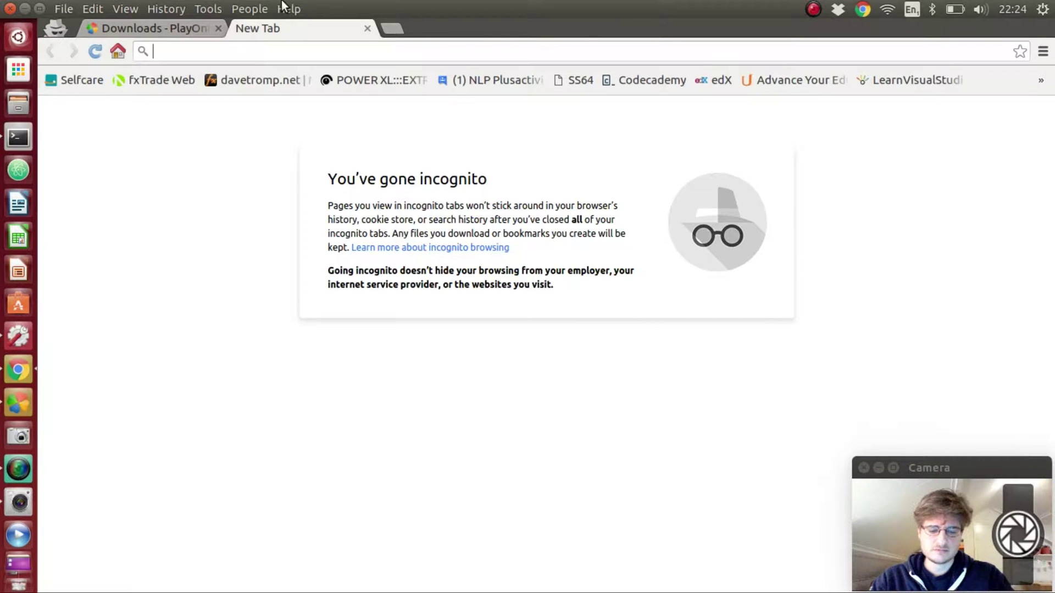
text(www.)
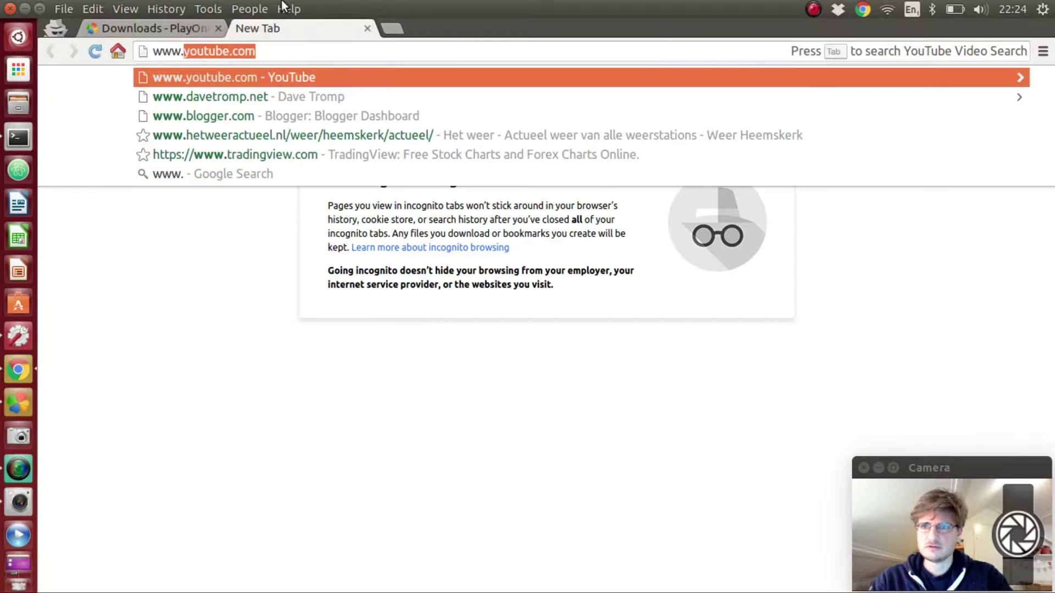
text(metatrad)
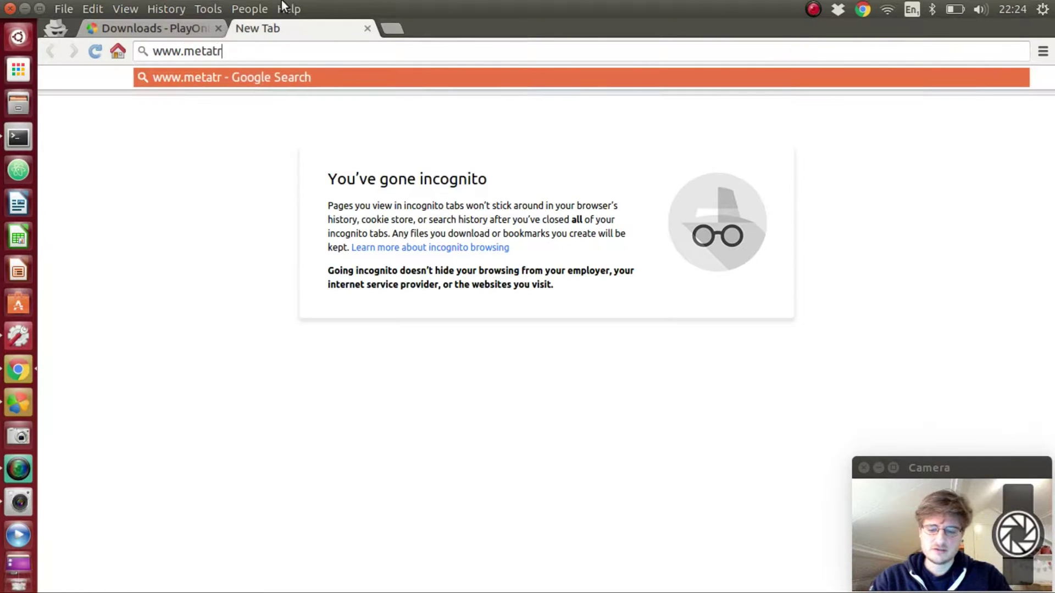
text(er4.com)
key(Return)
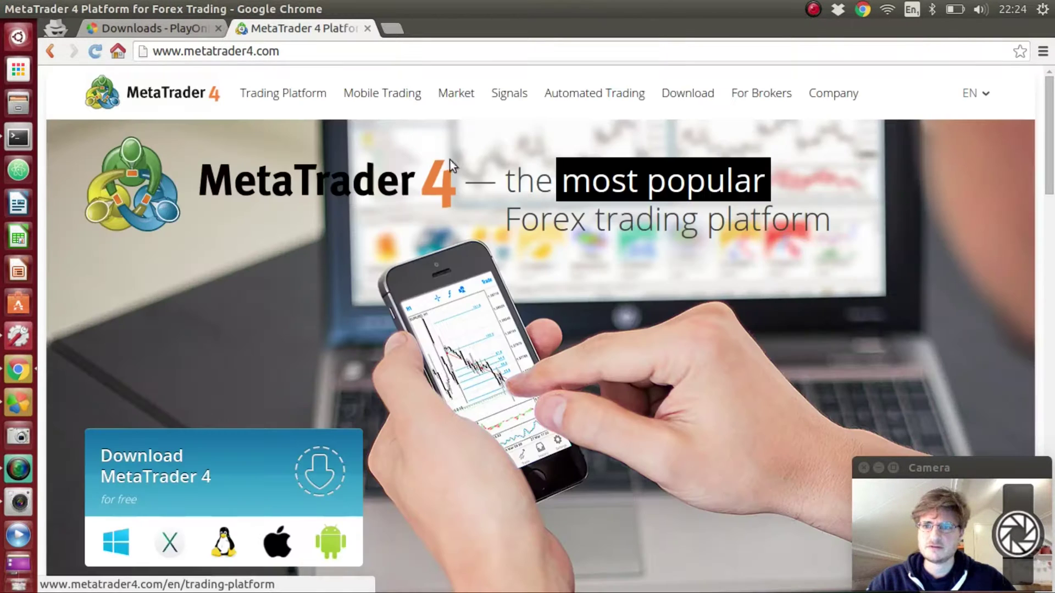
scroll(539, 335, down, 3)
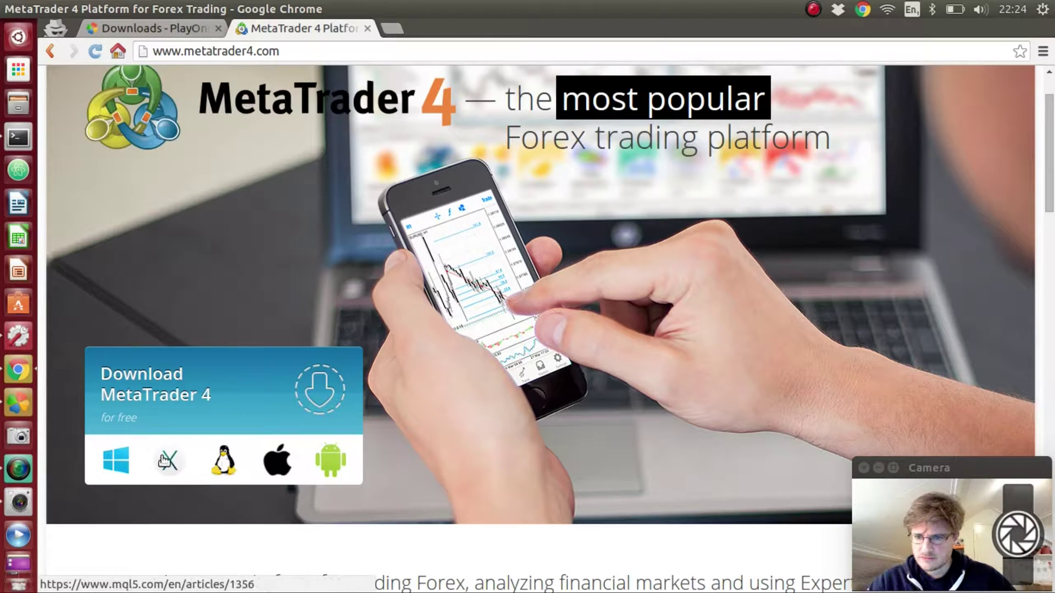
click(115, 462)
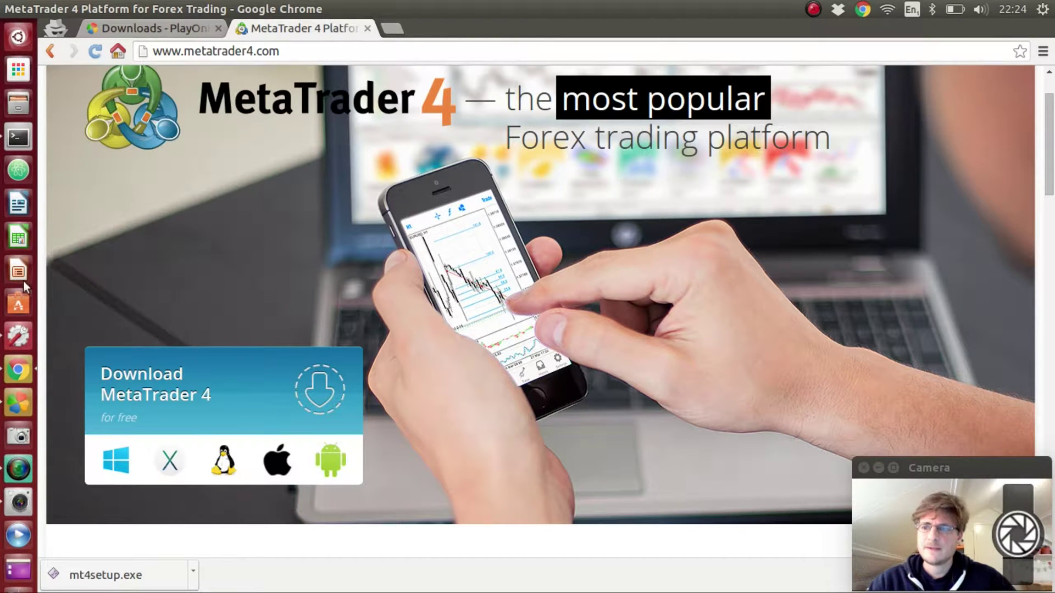
Step: Switch to PlayOnLinux and start the manual installation wizard for a non-listed program
click(18, 403)
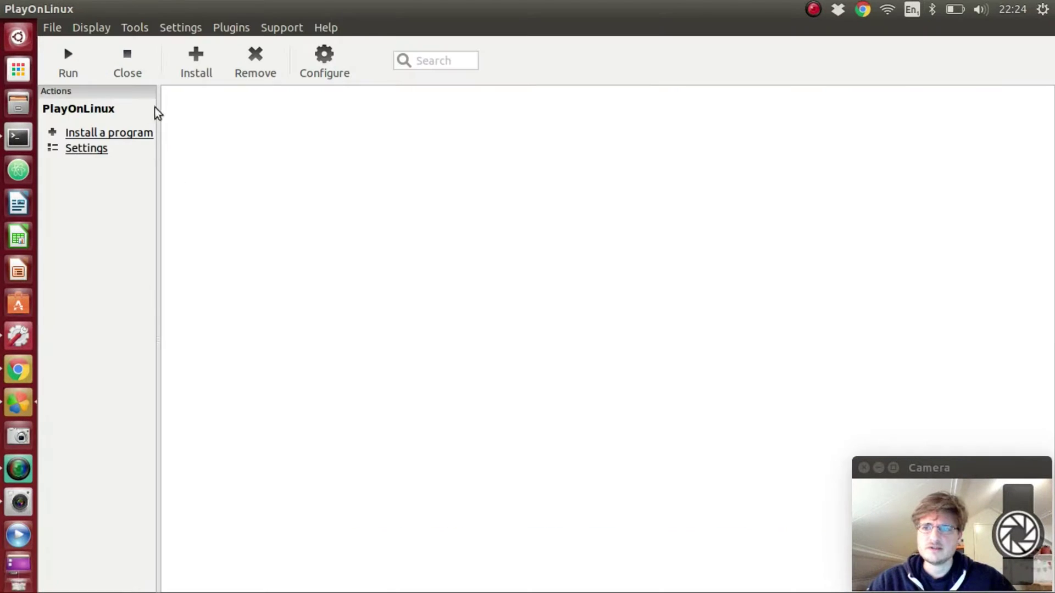
click(104, 134)
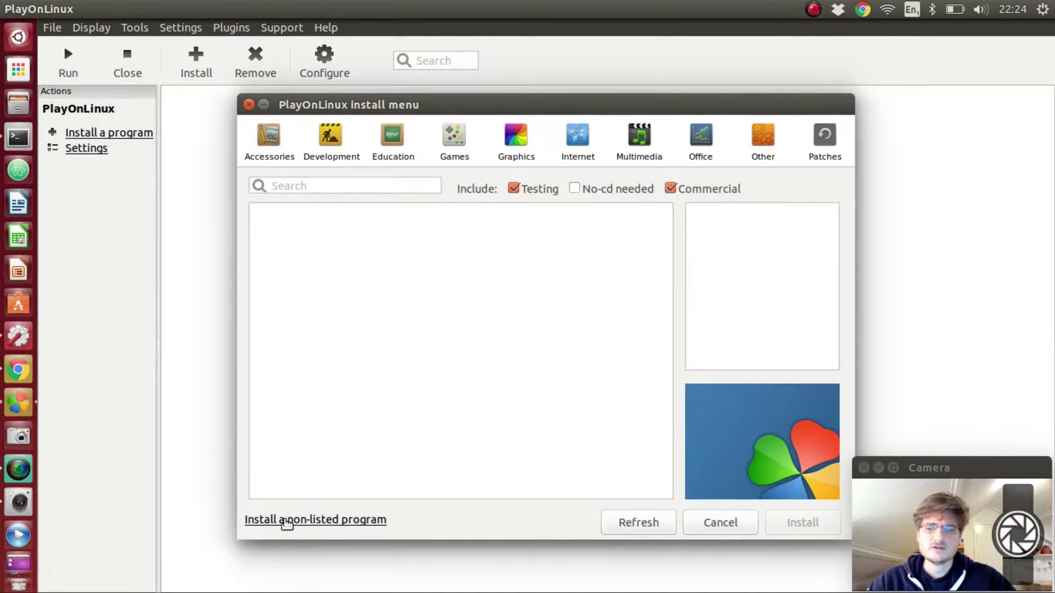
click(286, 519)
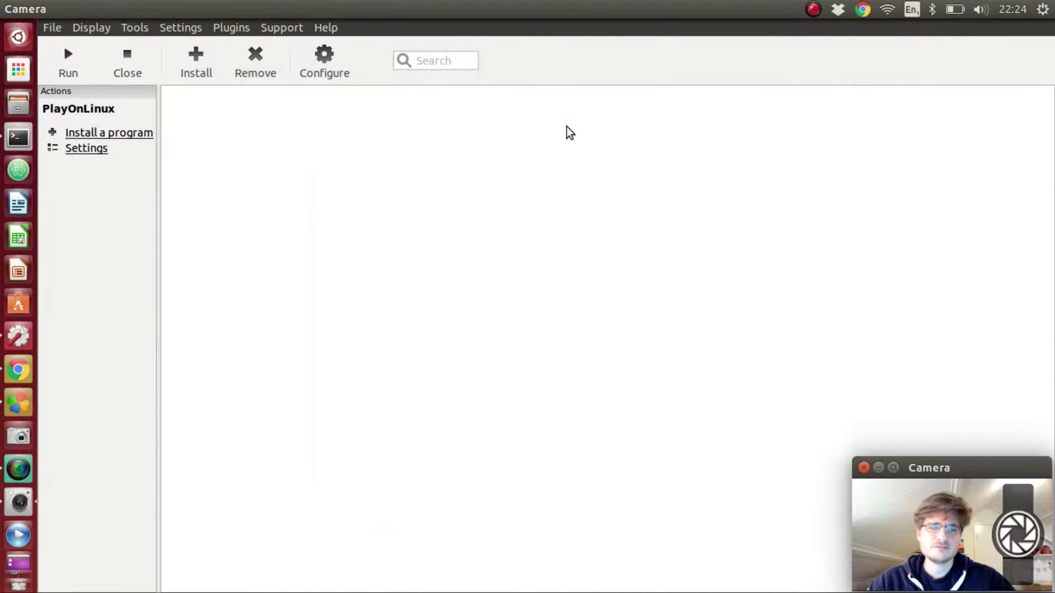
click(649, 474)
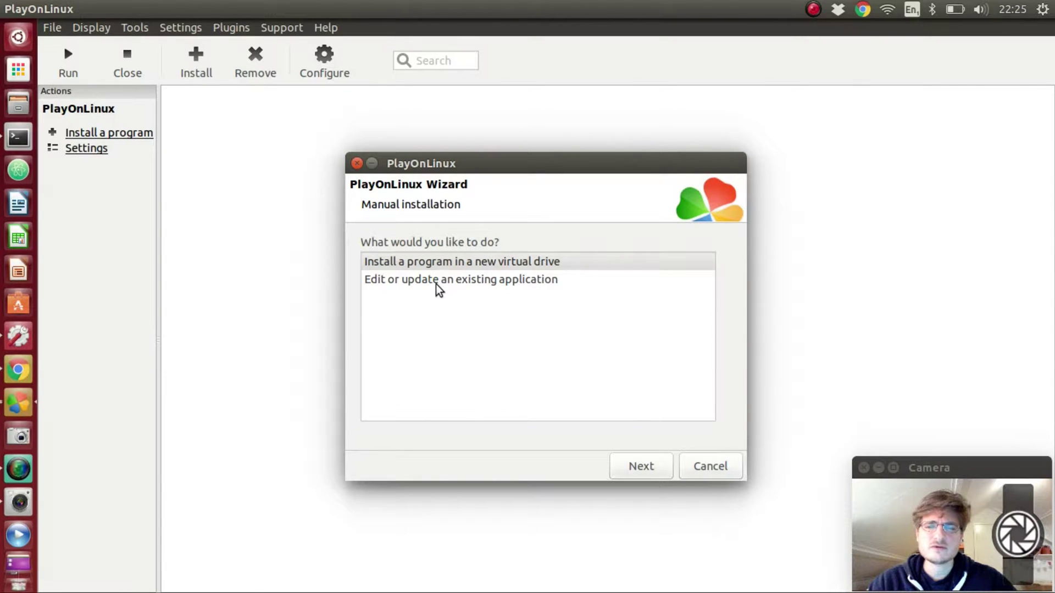
Step: Choose to install the program in a new virtual drive and name the drive Metatrader
click(461, 264)
click(651, 470)
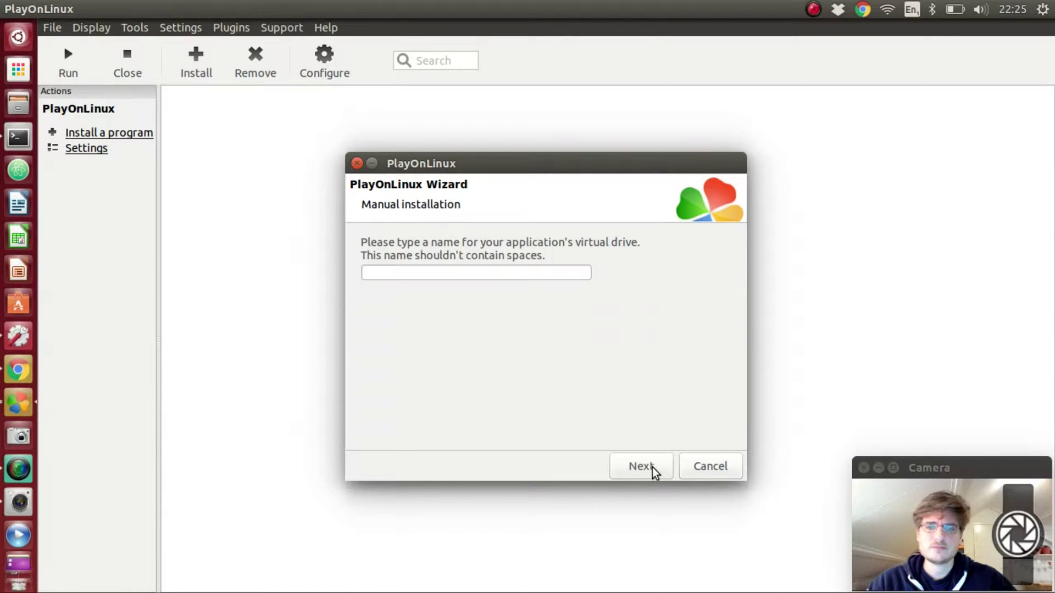
click(385, 275)
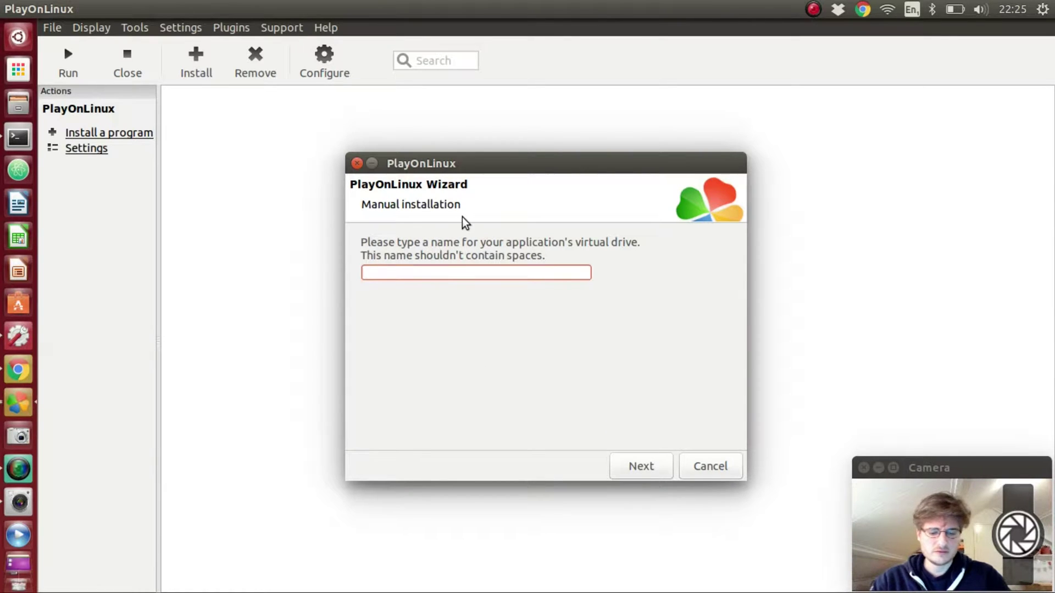
text(Meltatrader)
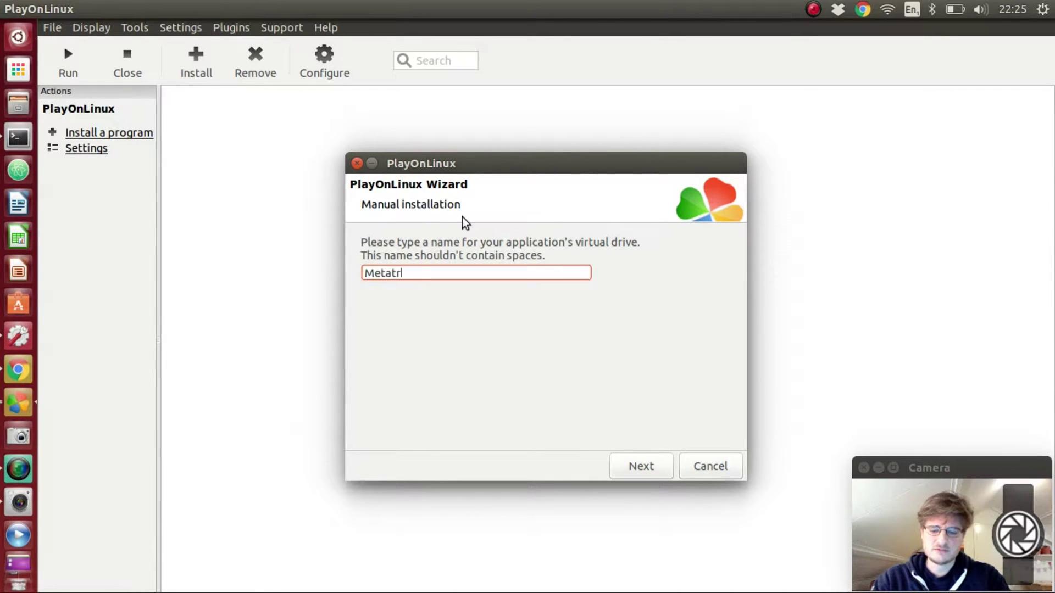
click(639, 468)
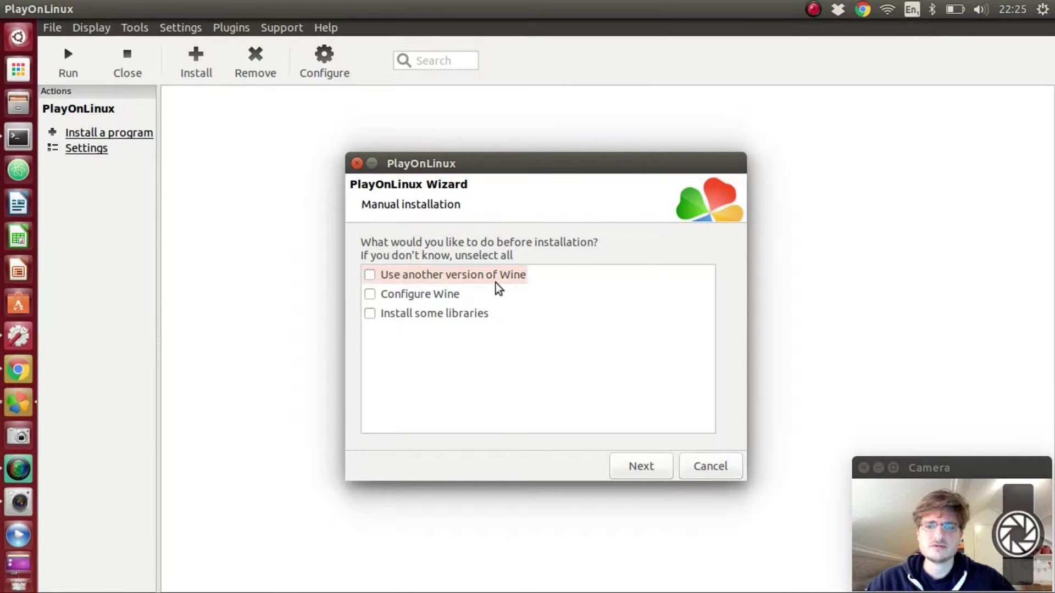
Step: Choose another version of Wine, 1.7.26, and create the virtual drive as a 32 bits windows installation
click(370, 274)
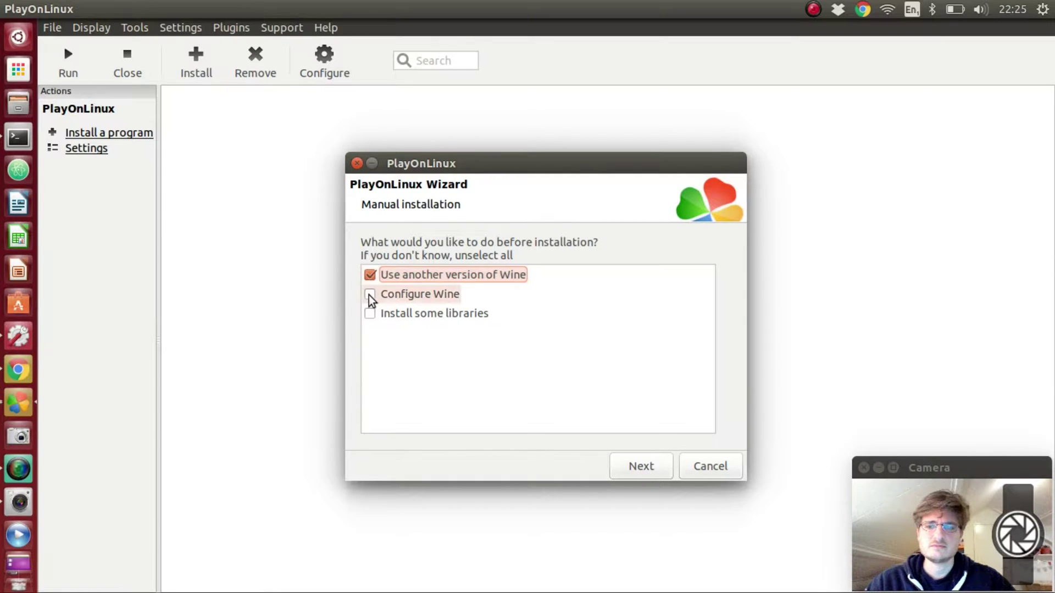
click(642, 468)
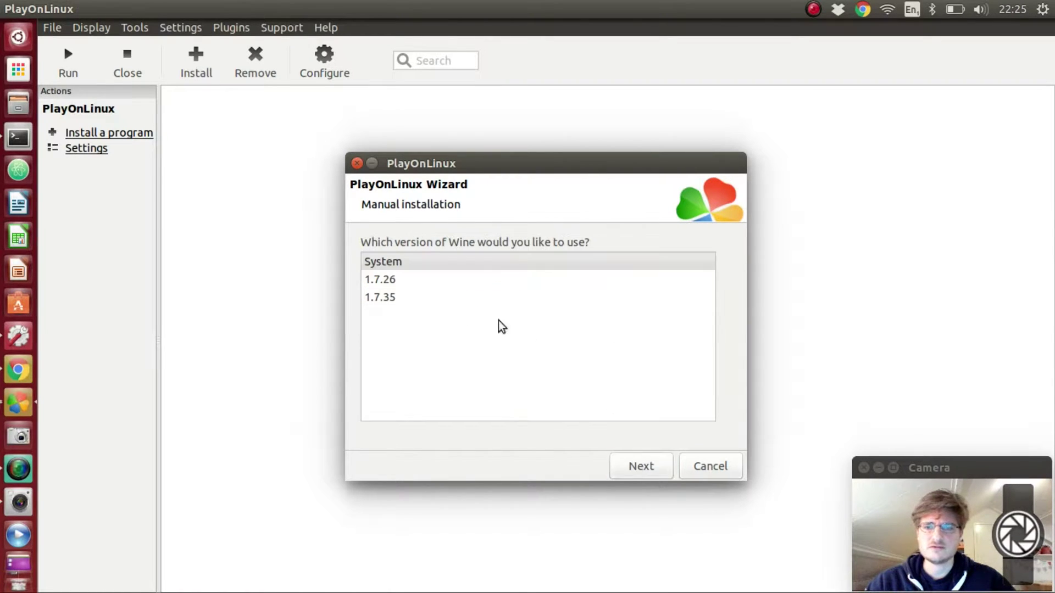
click(392, 281)
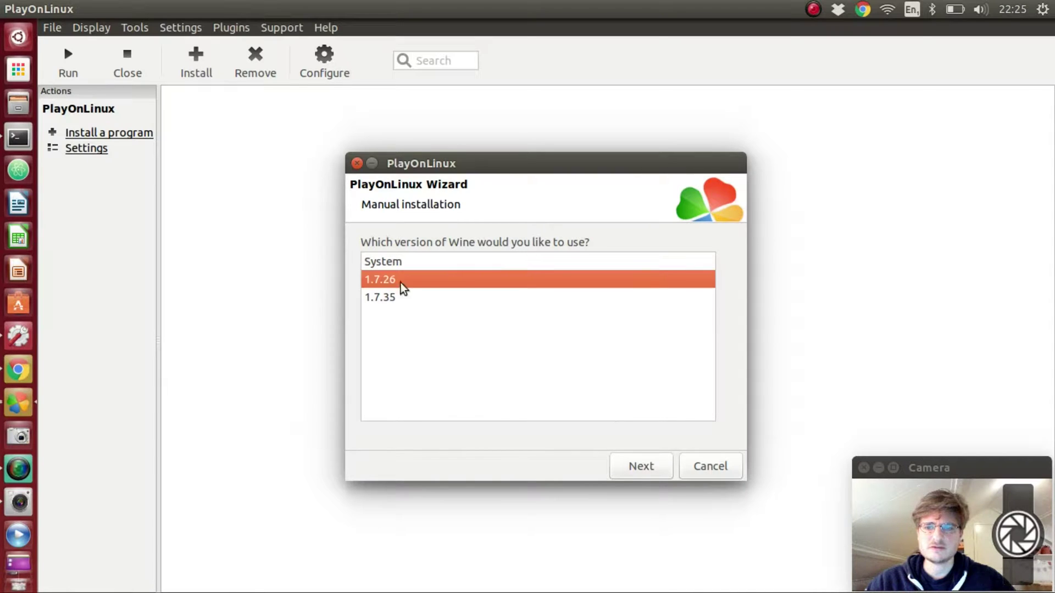
click(652, 470)
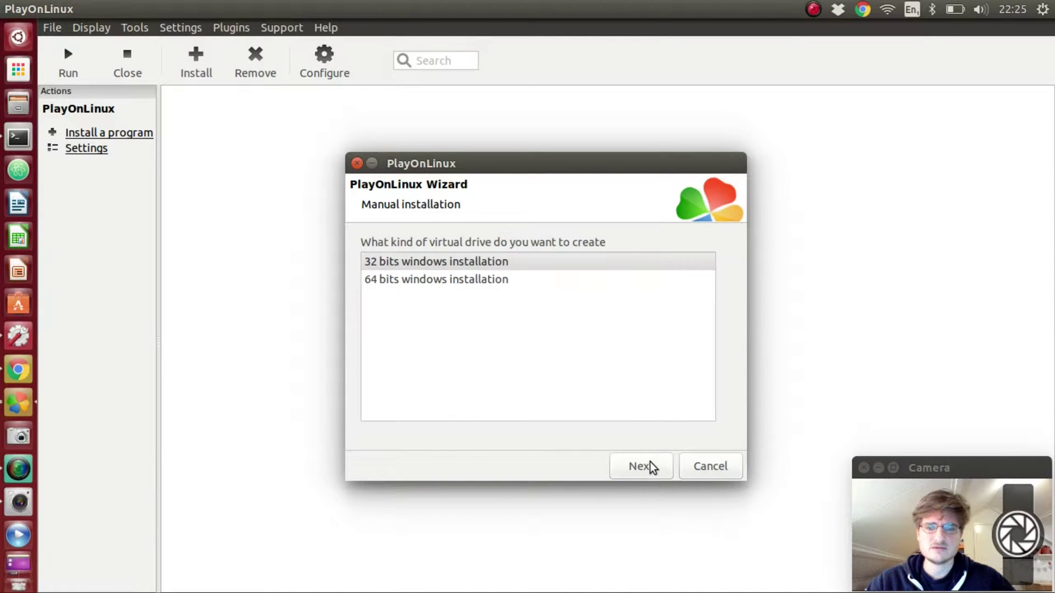
click(378, 263)
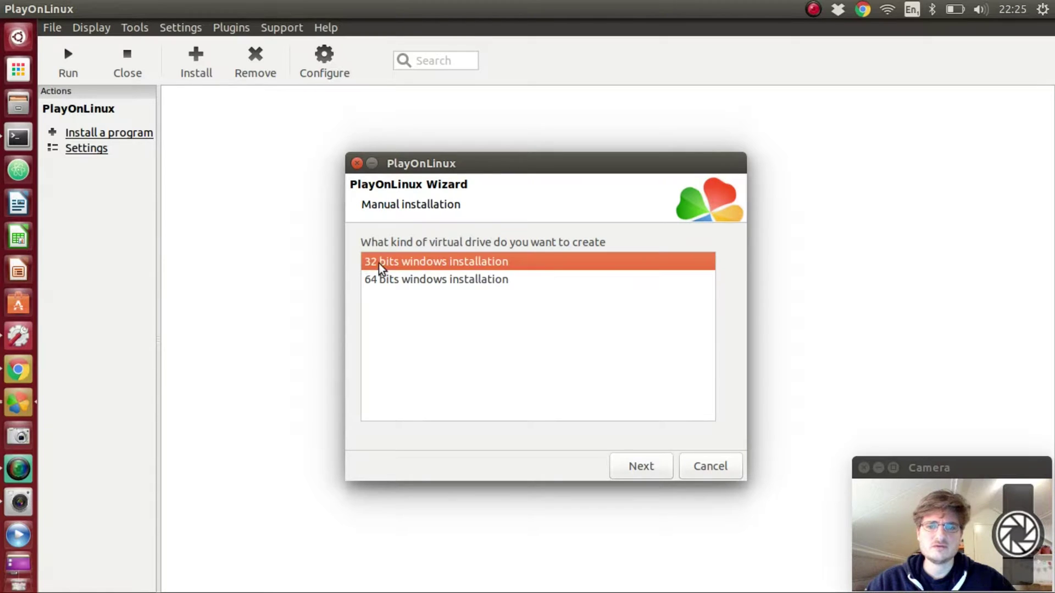
click(643, 469)
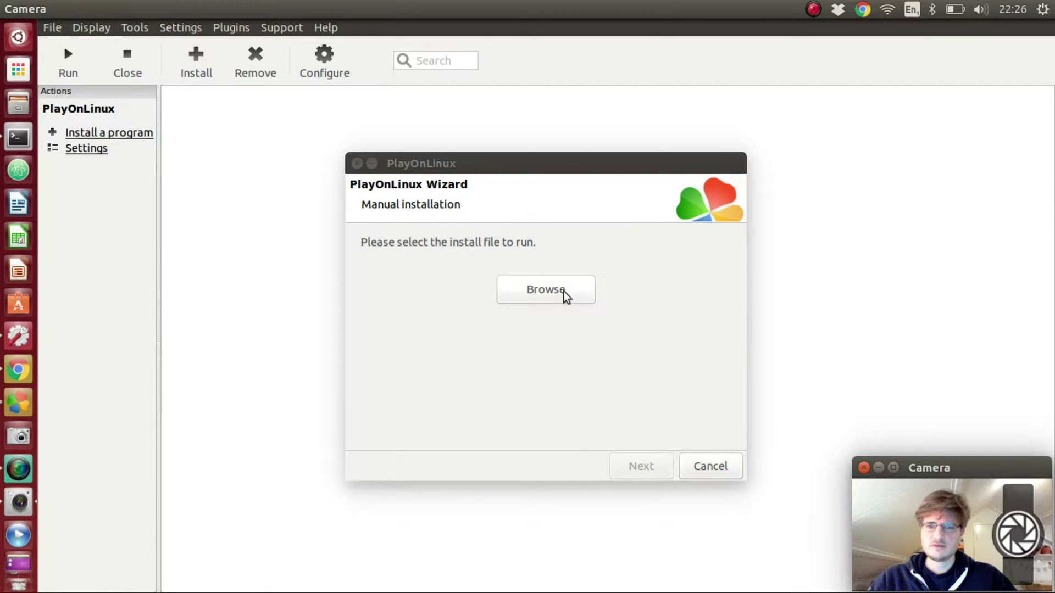
Step: Select mt4setup.exe from the Downloads folder as the install file and run it
click(555, 292)
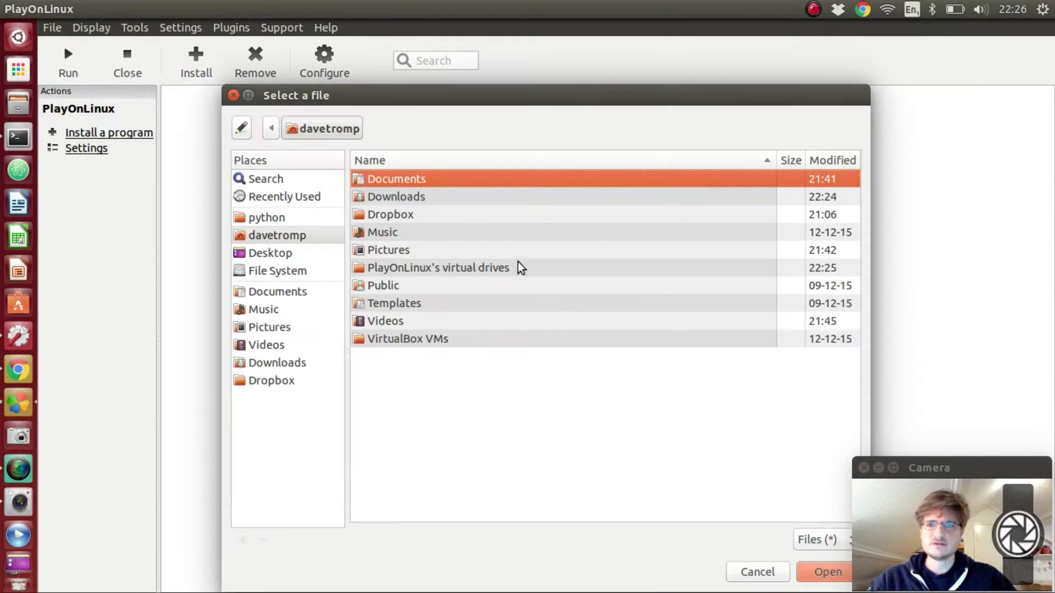
click(409, 201)
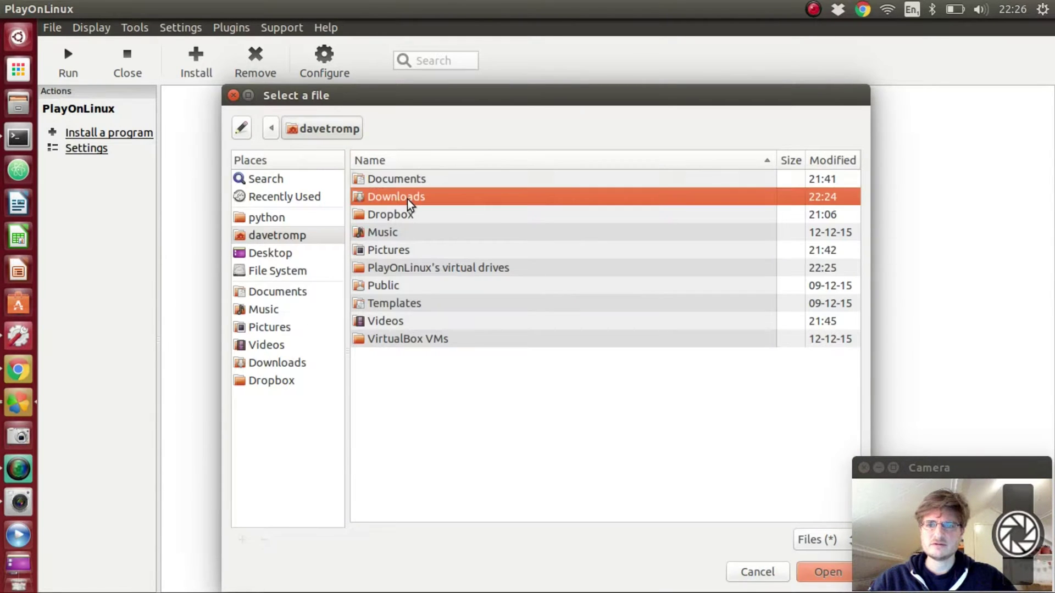
double_click(407, 198)
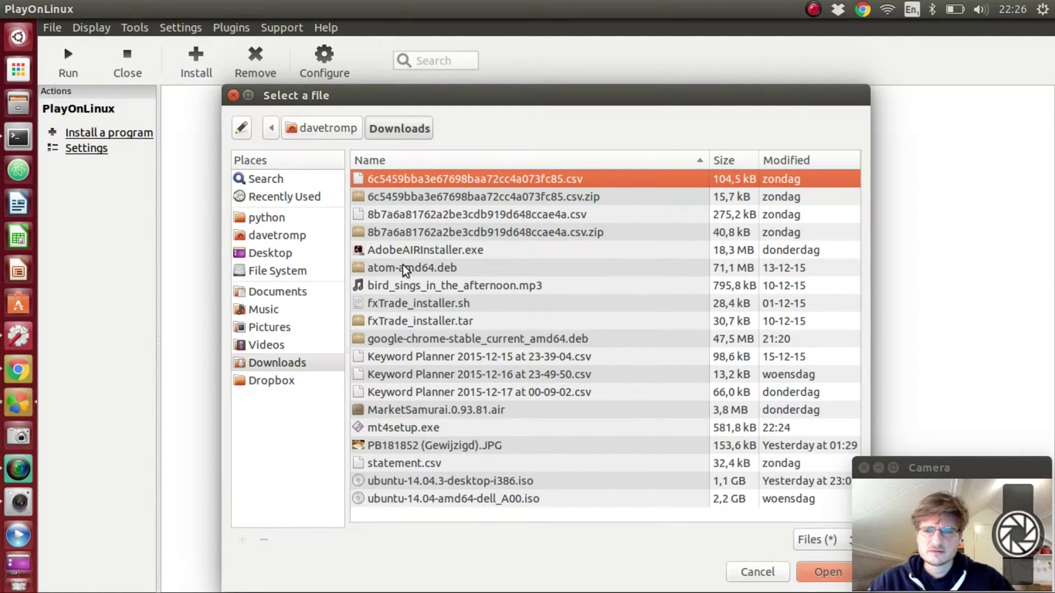
click(411, 430)
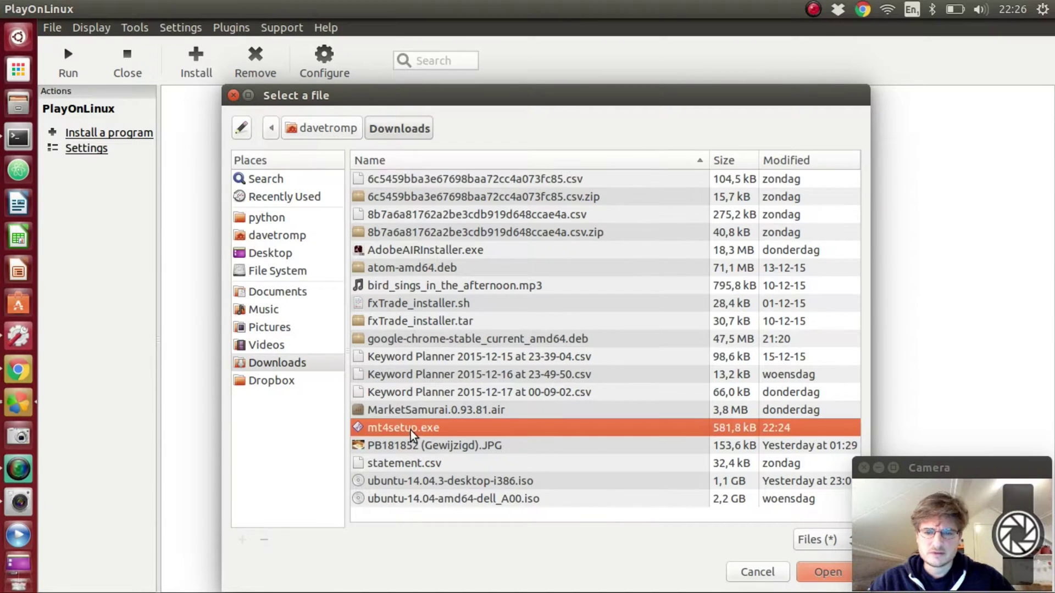
click(824, 572)
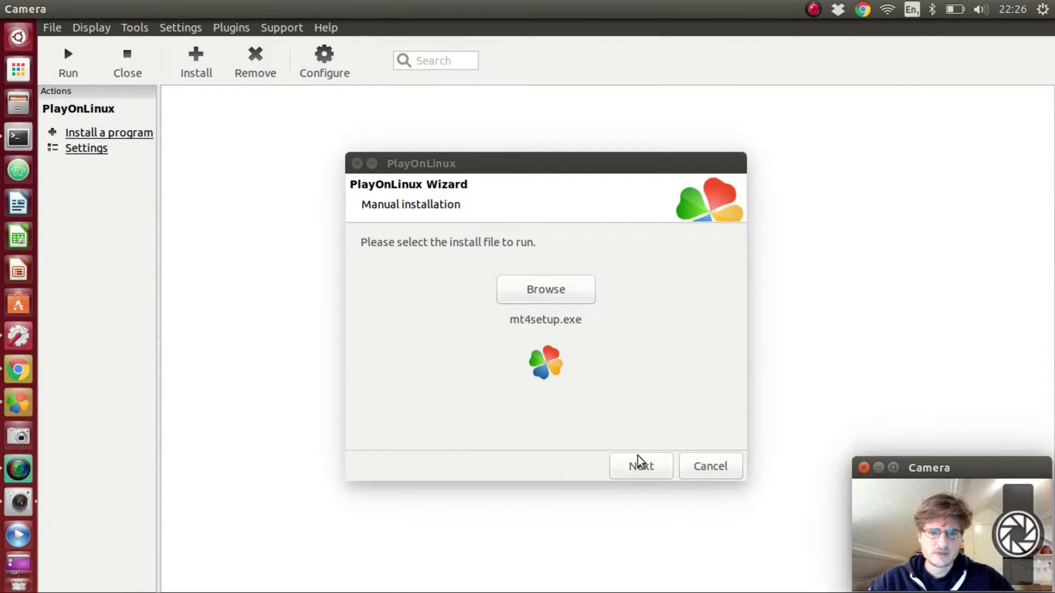
click(640, 465)
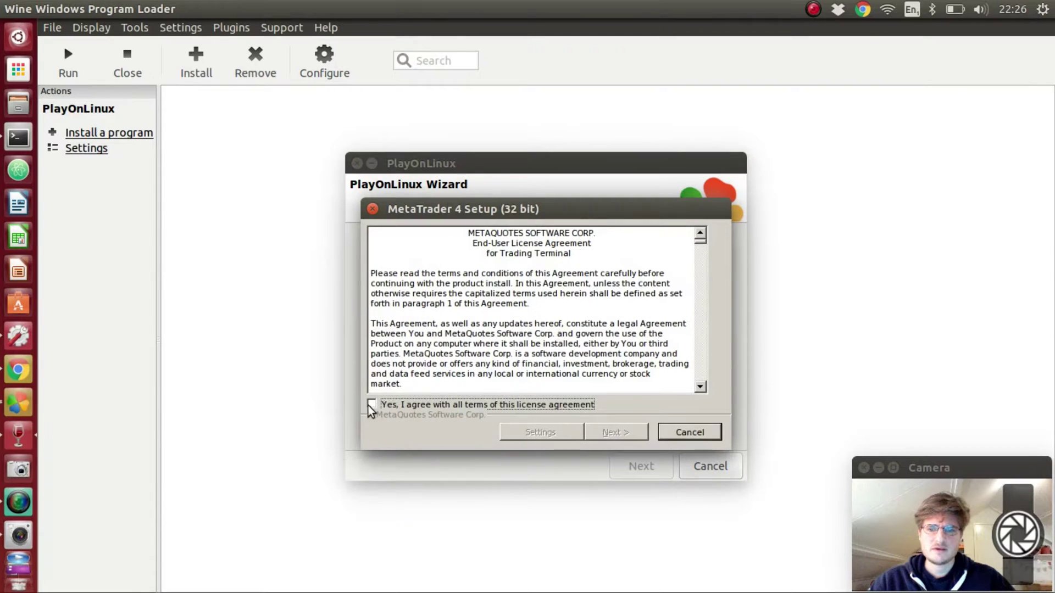
Step: Accept the license agreement and complete the MetaTrader 4 setup, continuing the installation wizard past the Wine crash error
click(376, 405)
click(615, 434)
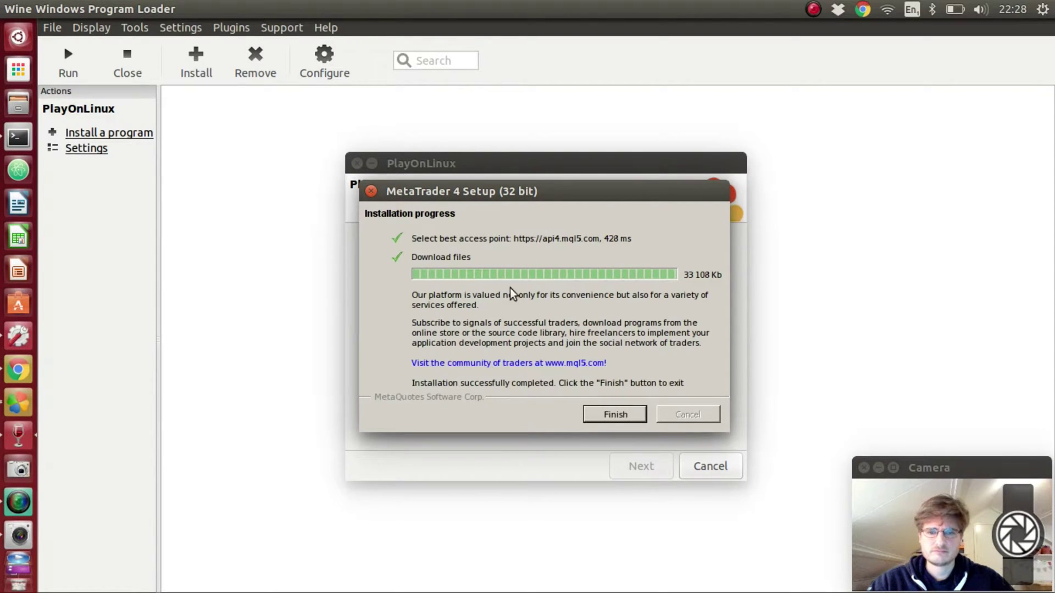
click(621, 413)
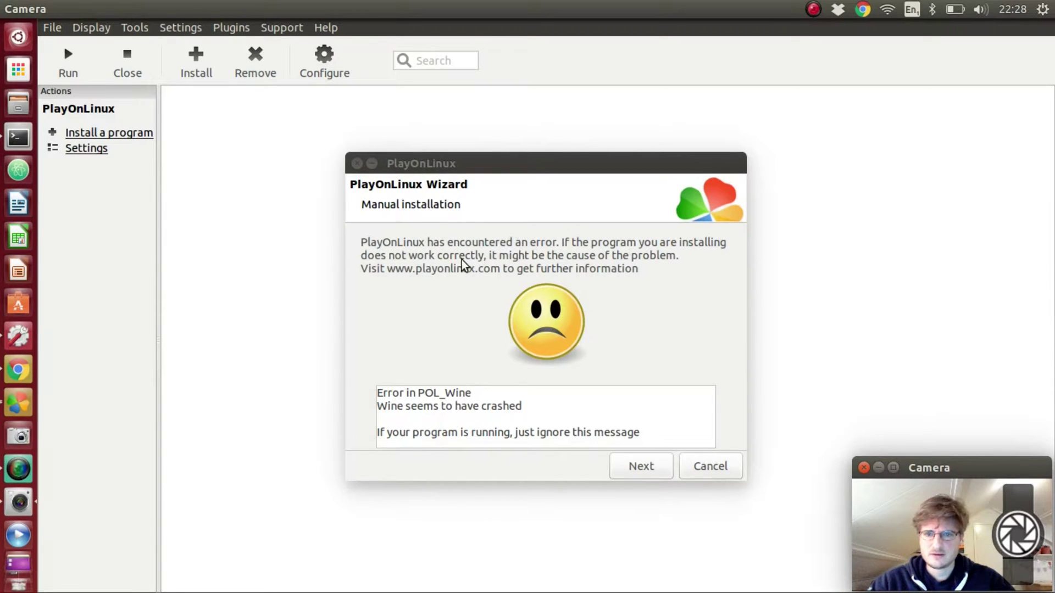
click(645, 471)
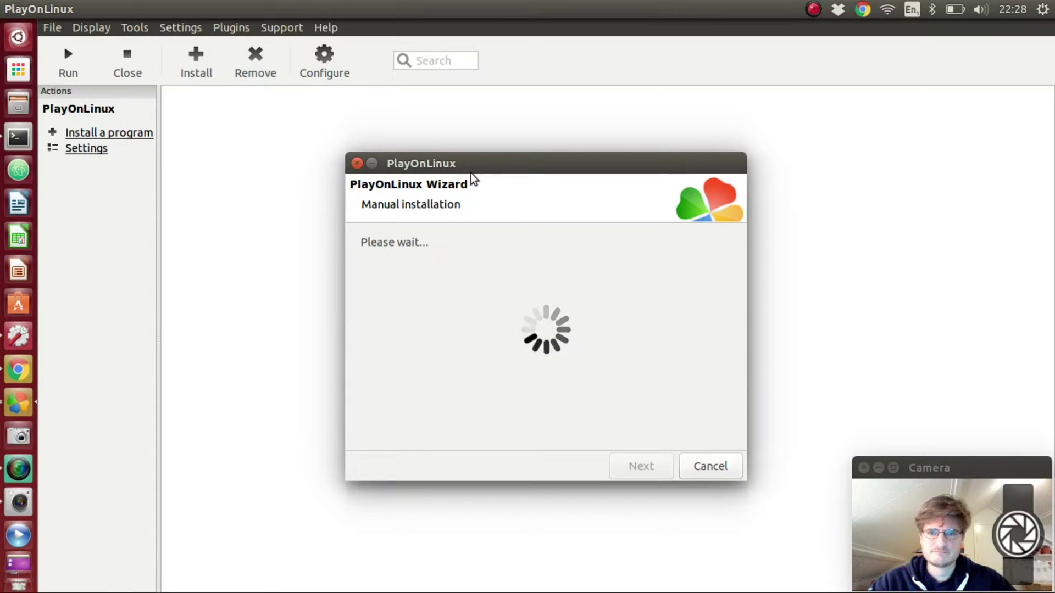
drag(493, 162, 494, 145)
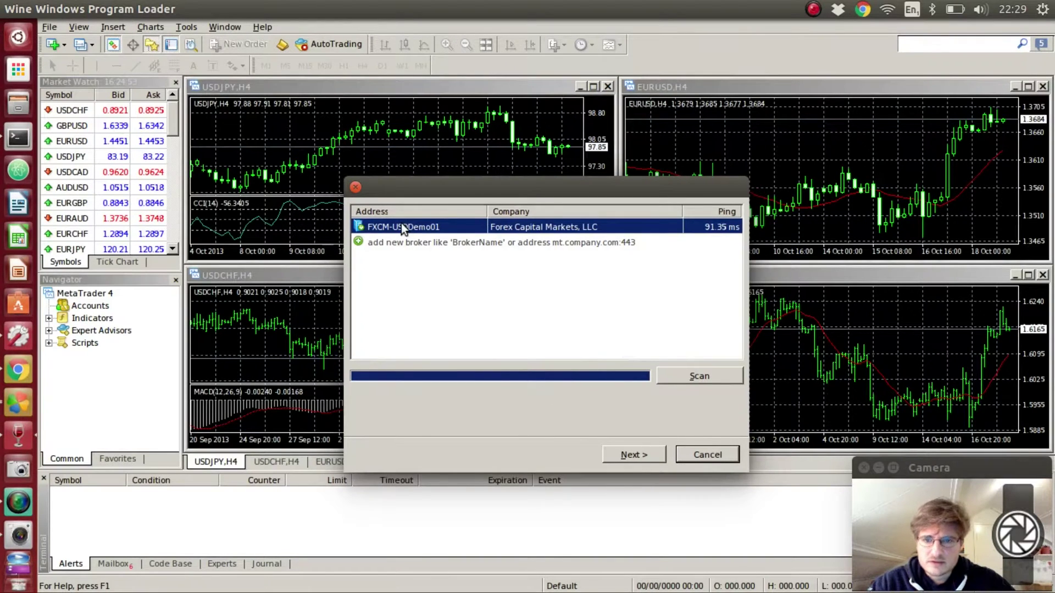
Step: Add the broker oanda to the trading server list and continue with the OANDA-GMT+2 Live server
click(409, 244)
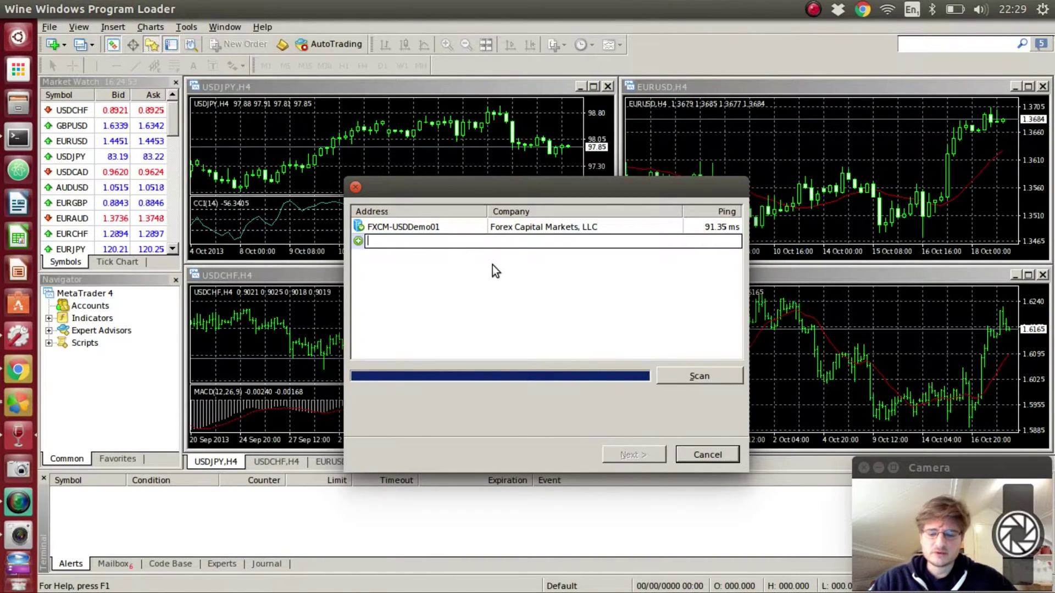
text(oanda)
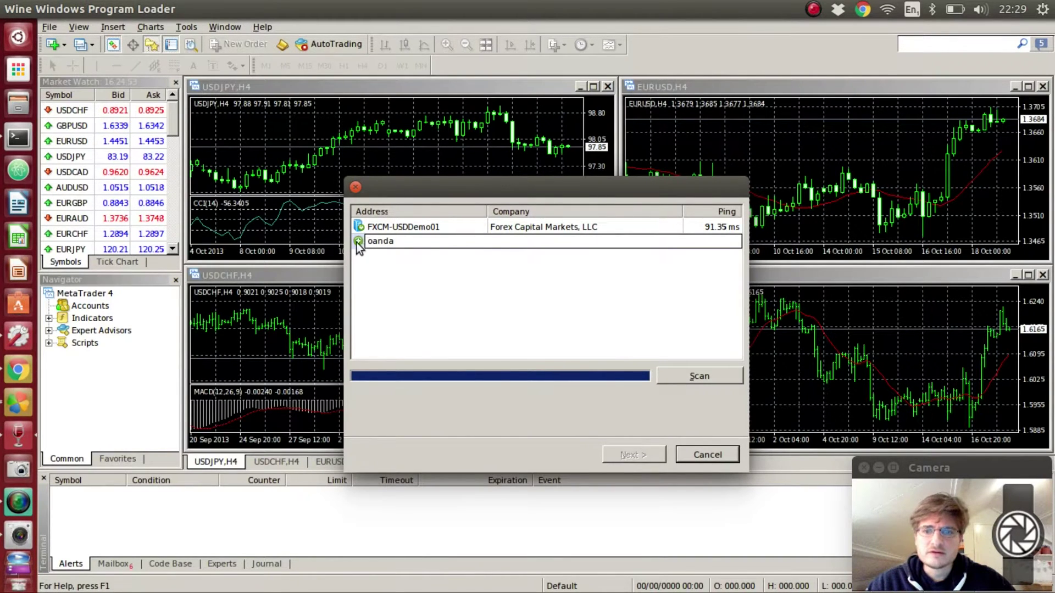
key(Return)
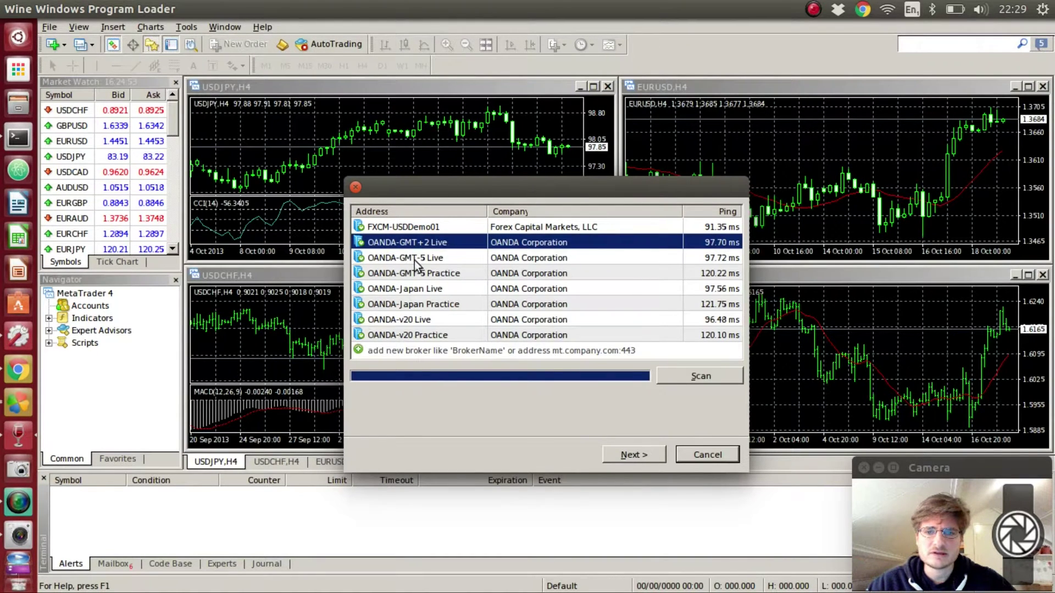
click(431, 276)
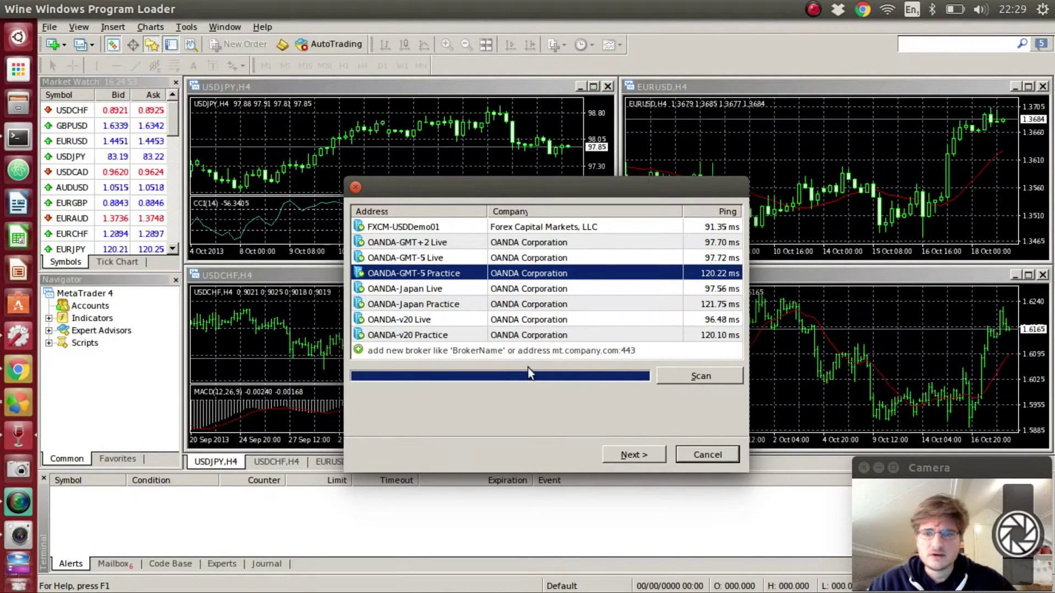
click(403, 242)
click(618, 456)
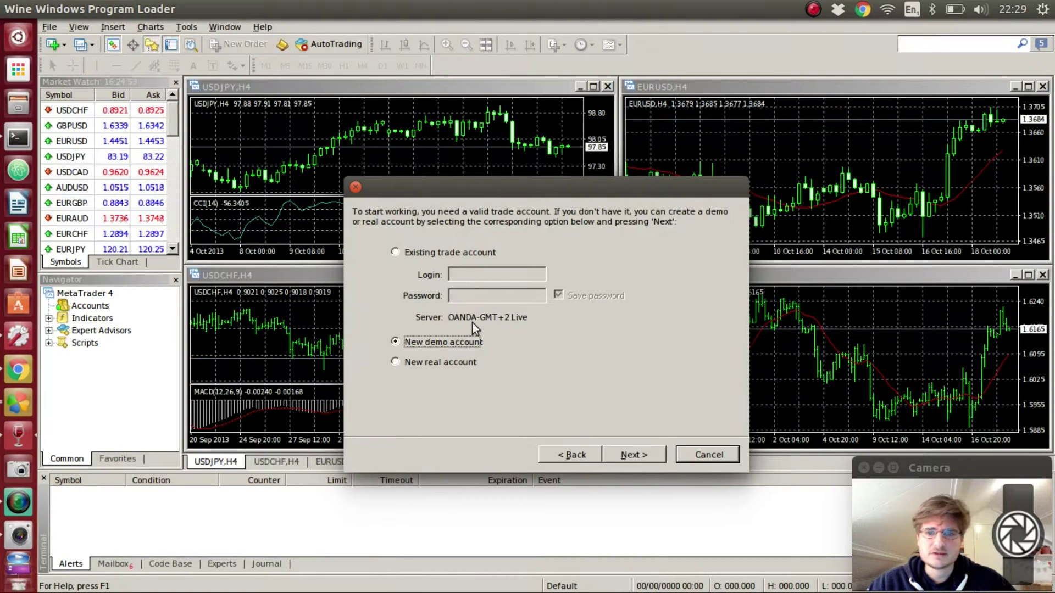
Step: Choose to connect with an existing trade account on the OANDA-GMT+2 Live server
click(396, 252)
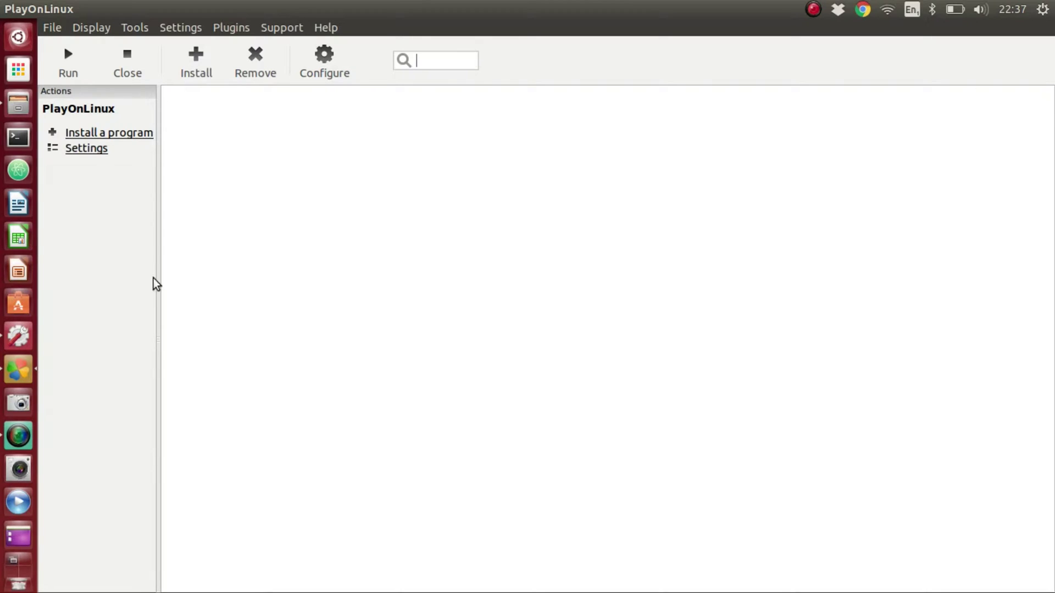
Step: In the file manager, open the Metatrader virtual drive's drive_c/Program Files/MetaTrader 4 folder and run terminal.exe
click(18, 102)
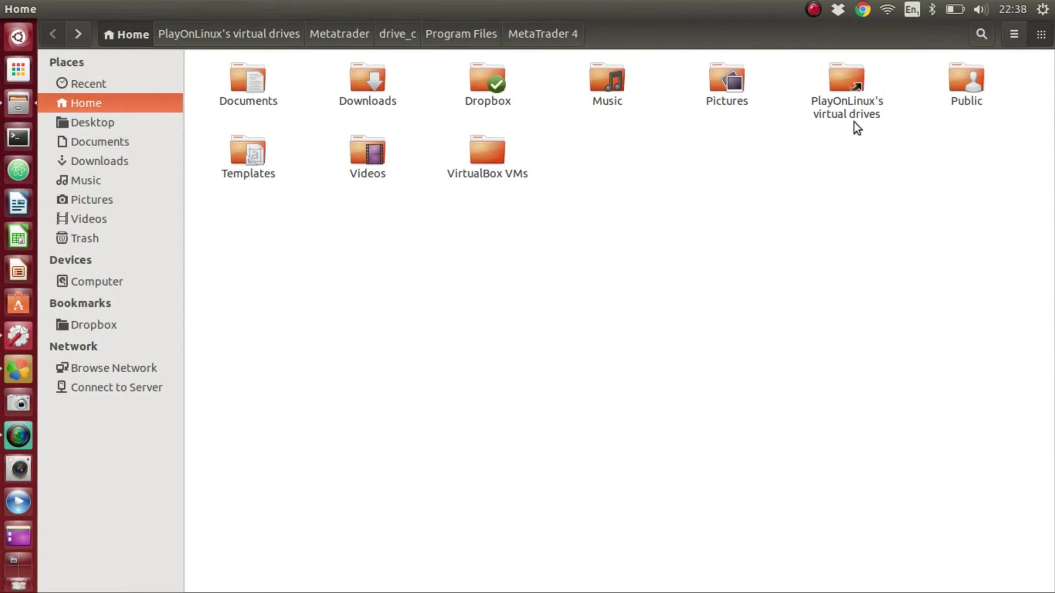
double_click(846, 80)
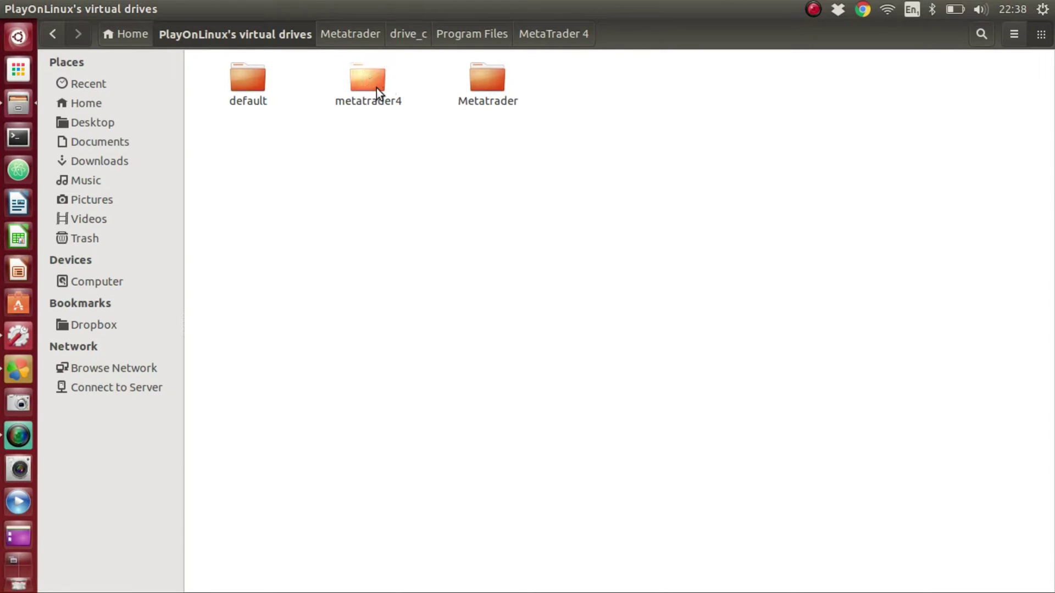
double_click(482, 81)
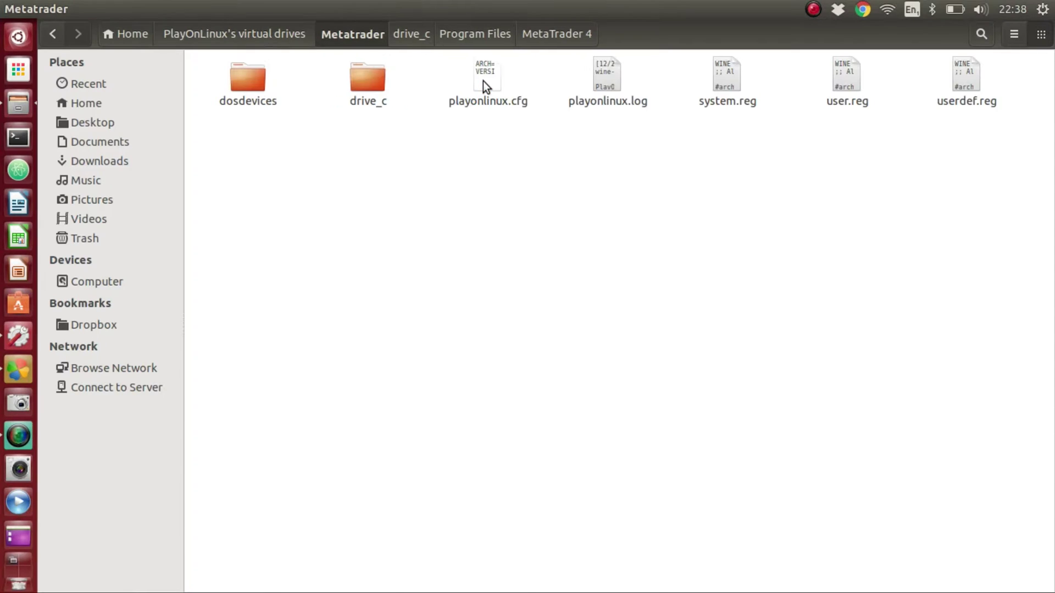
double_click(371, 83)
double_click(243, 81)
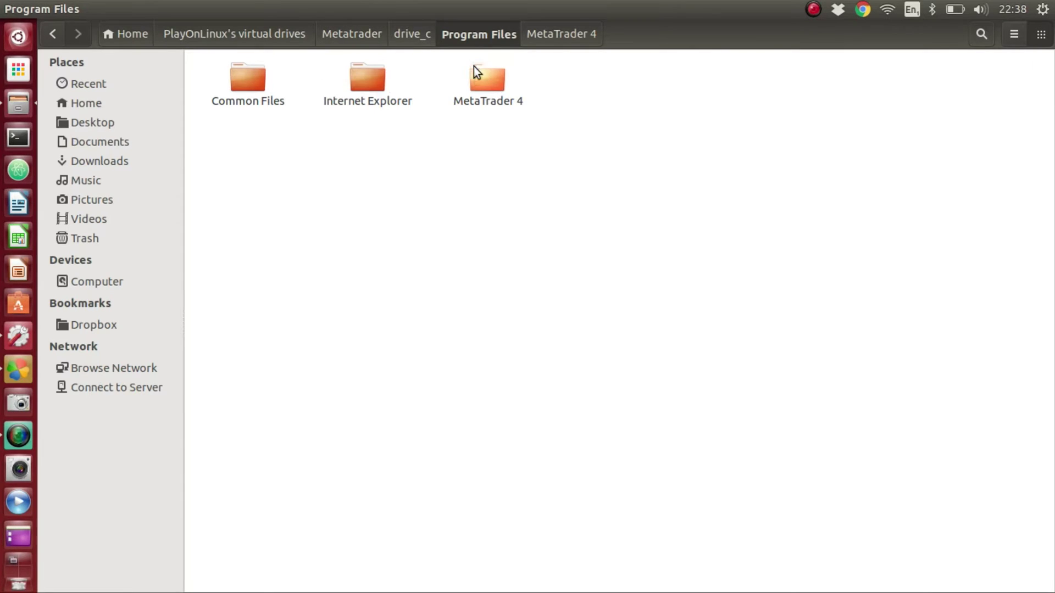
double_click(492, 78)
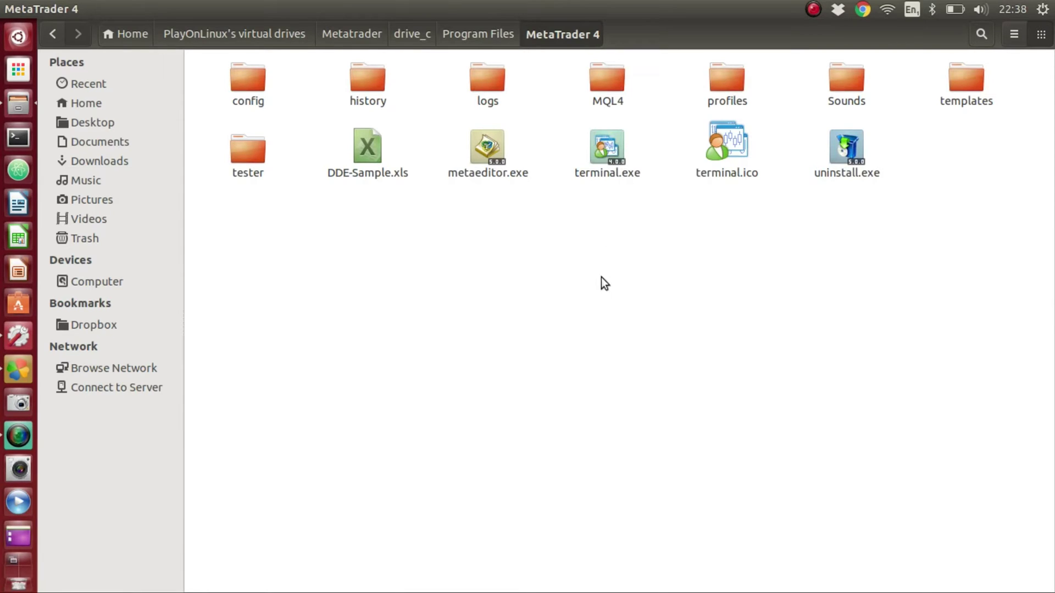
double_click(602, 150)
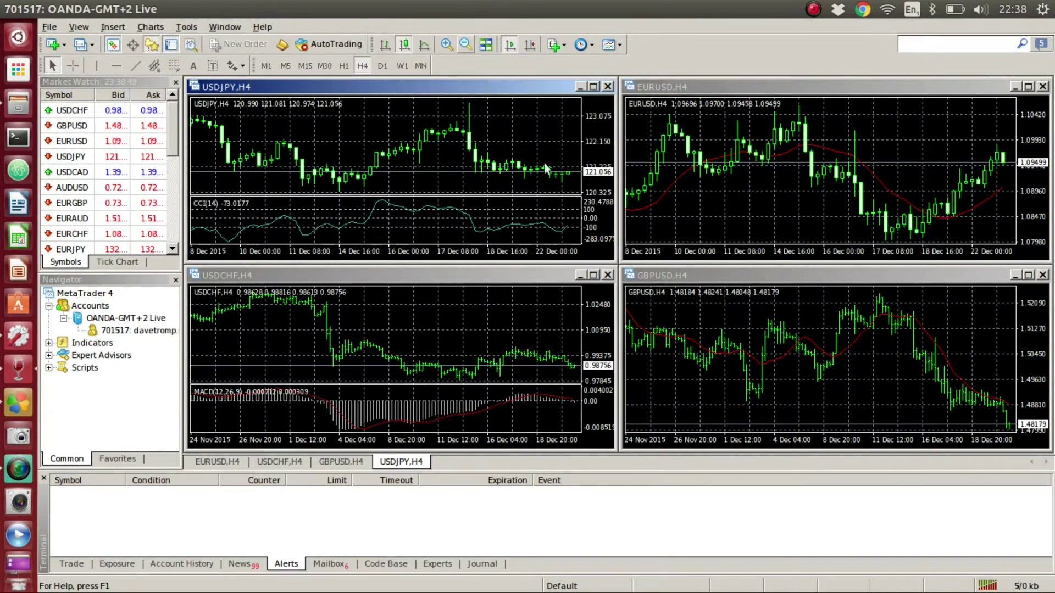
Step: Dismiss the MetaTrader window and make a link to terminal.exe in the MetaTrader 4 folder
mouse_move(25, 3)
click(25, 8)
right_click(604, 146)
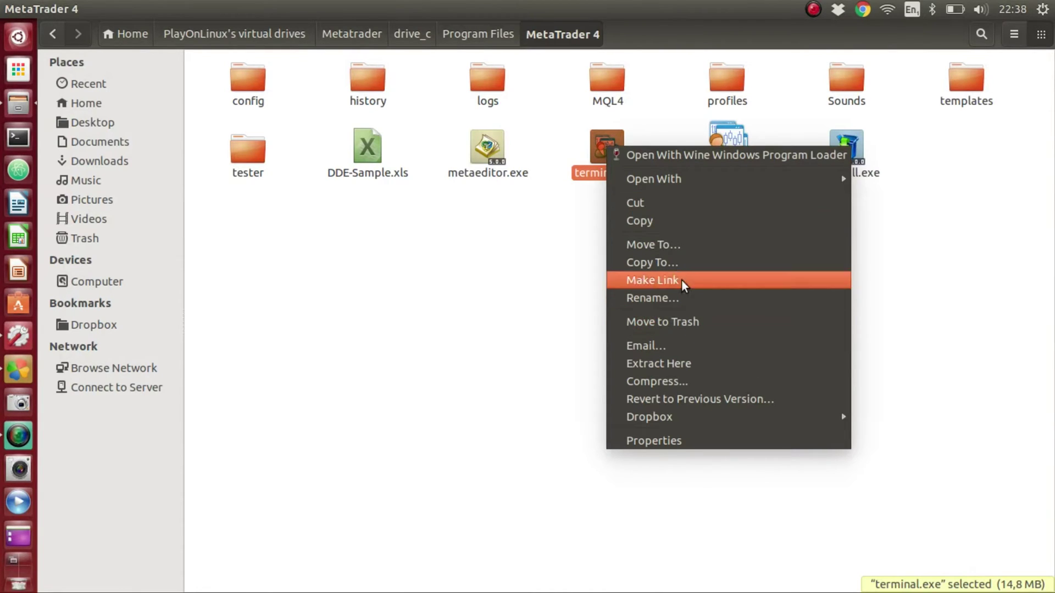
mouse_move(663, 189)
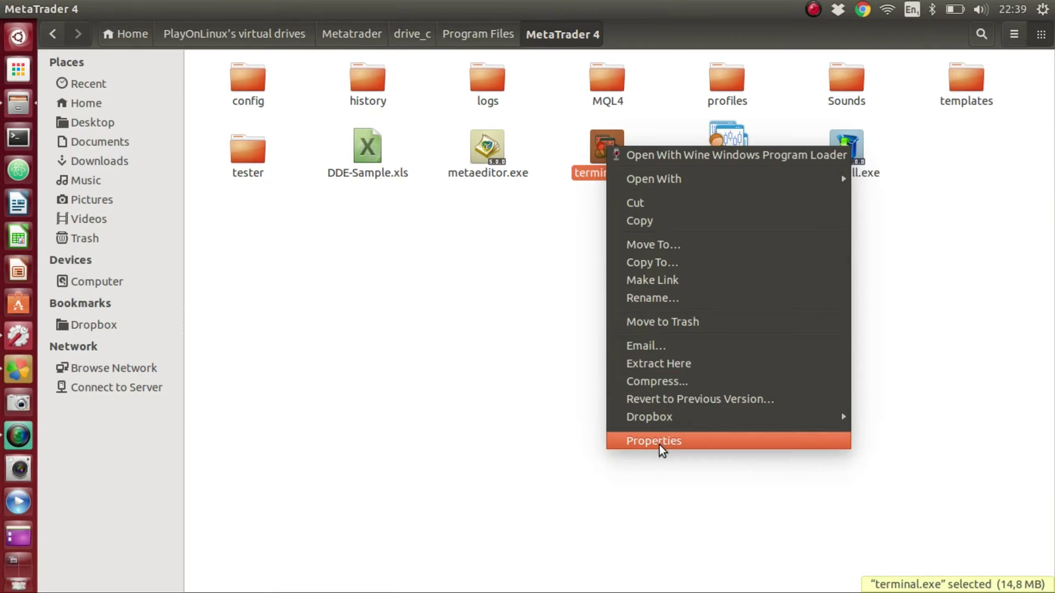
click(647, 282)
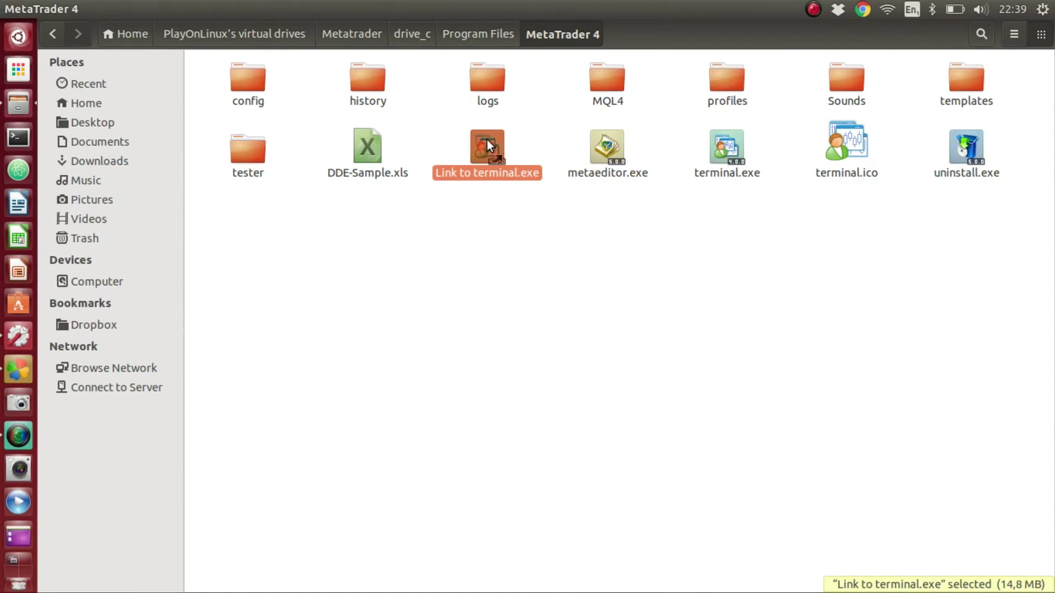
Step: Move the Link to terminal.exe file from the MetaTrader 4 folder to the Desktop
mouse_move(77, 15)
right_click(484, 141)
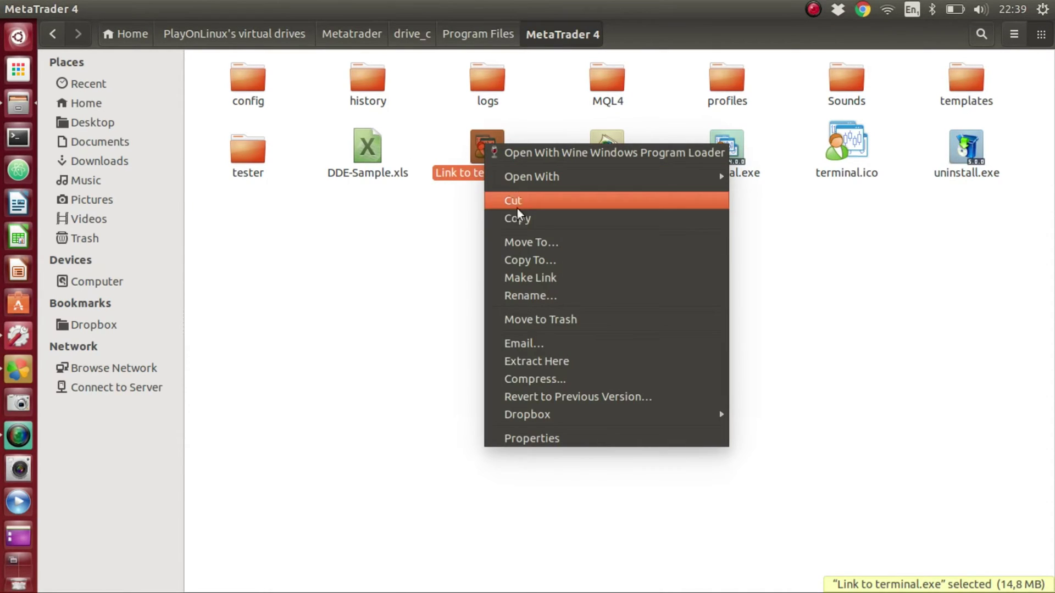
click(536, 242)
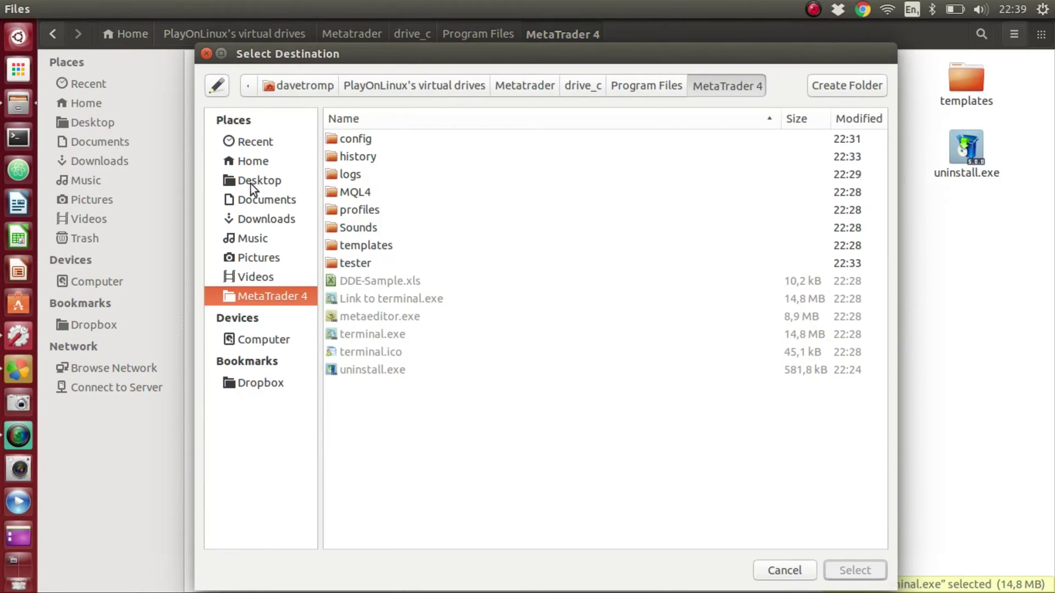
click(250, 183)
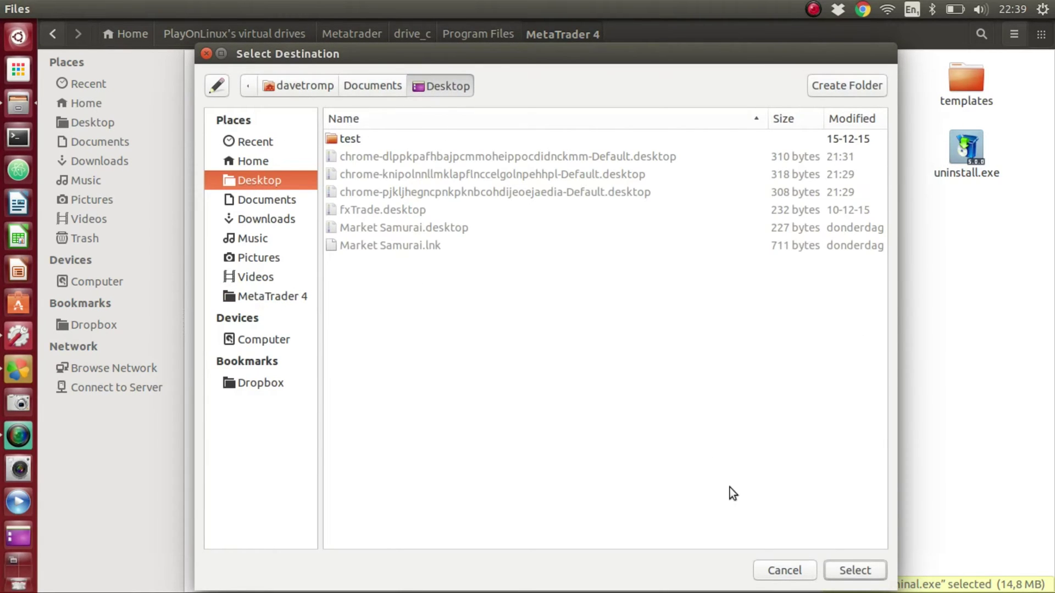
click(849, 568)
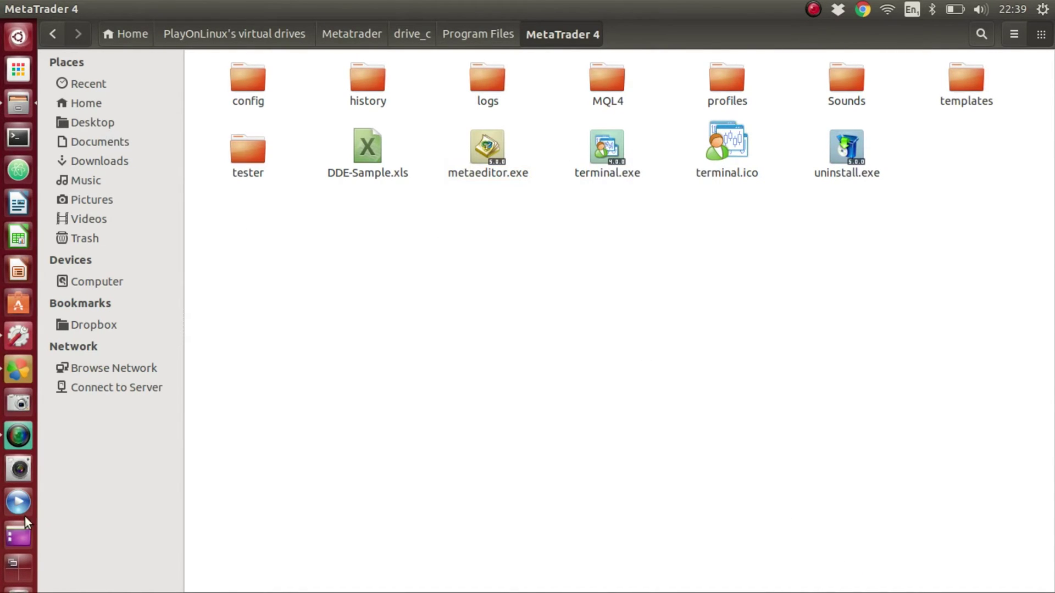
Step: Show the desktop, launch MetaTrader 4 from Link to terminal.exe and bring its window to the front
click(19, 539)
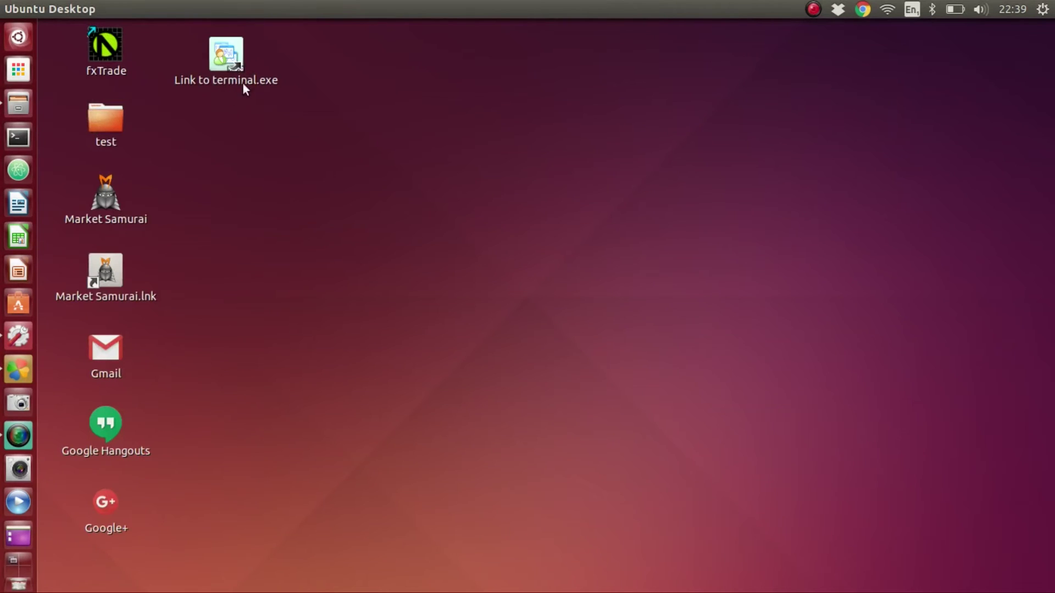
double_click(229, 54)
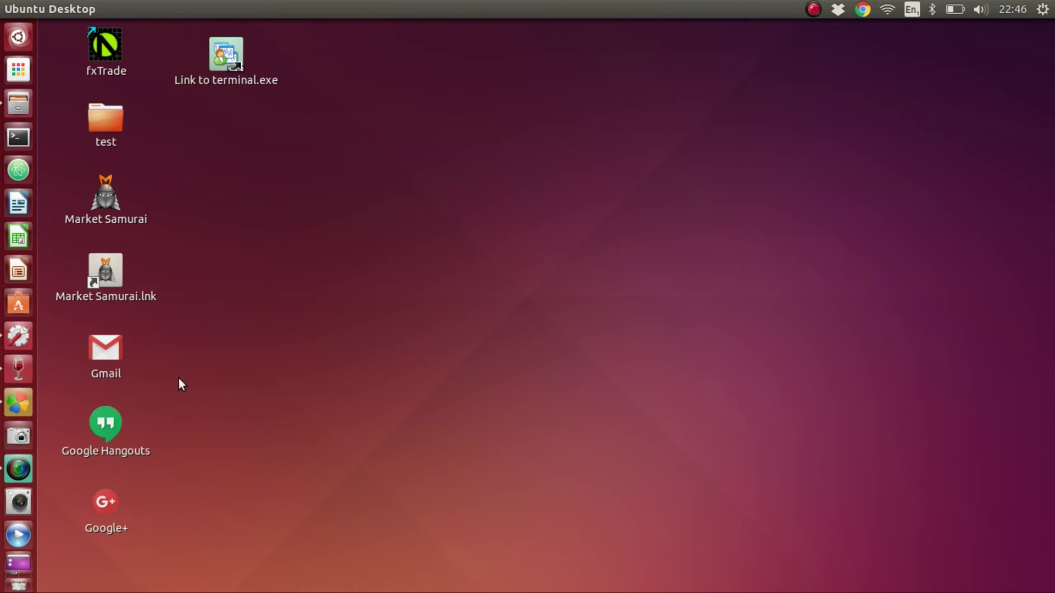
click(20, 371)
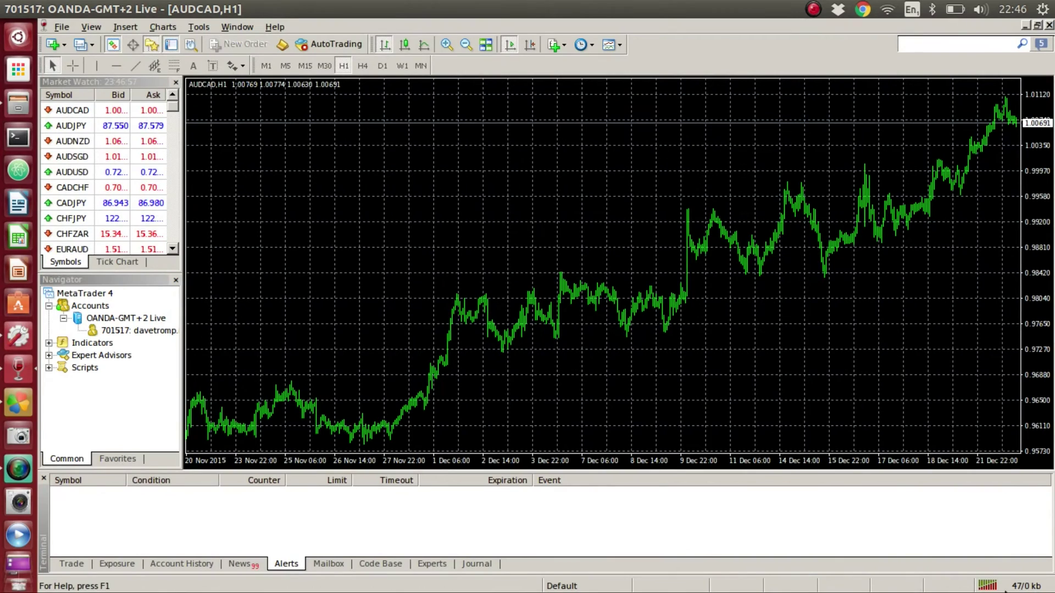
Step: Close MetaTrader 4 and start it again from the terminal.exe link on the desktop
mouse_move(32, 7)
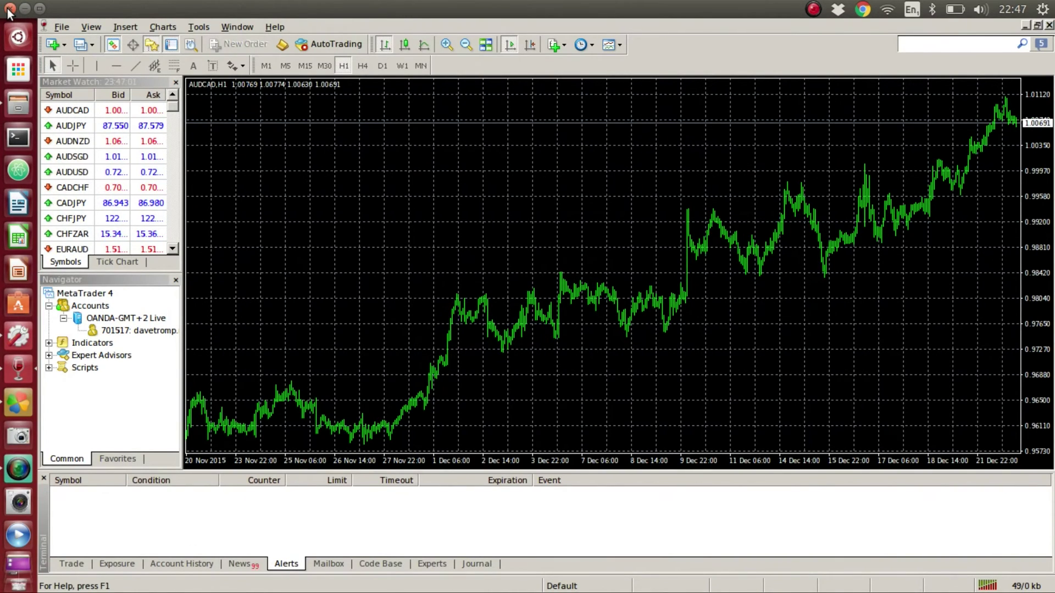
click(9, 9)
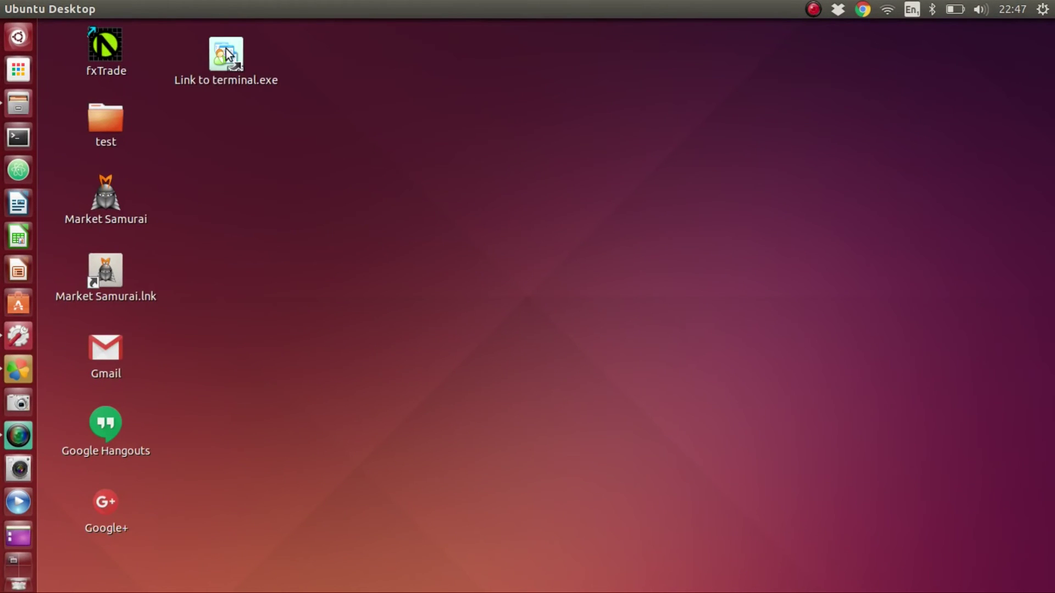
double_click(228, 55)
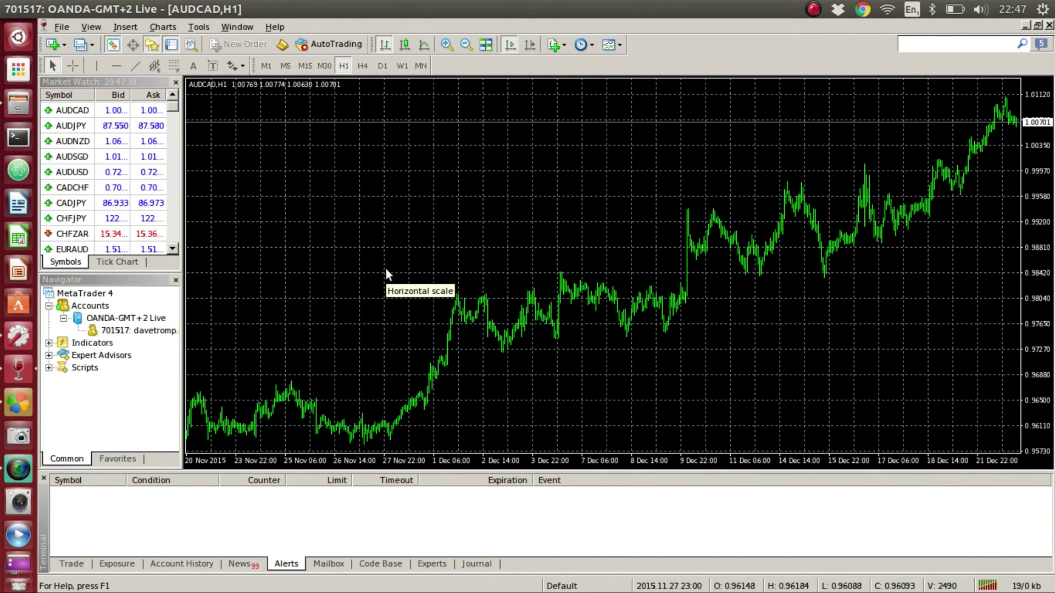
click(813, 10)
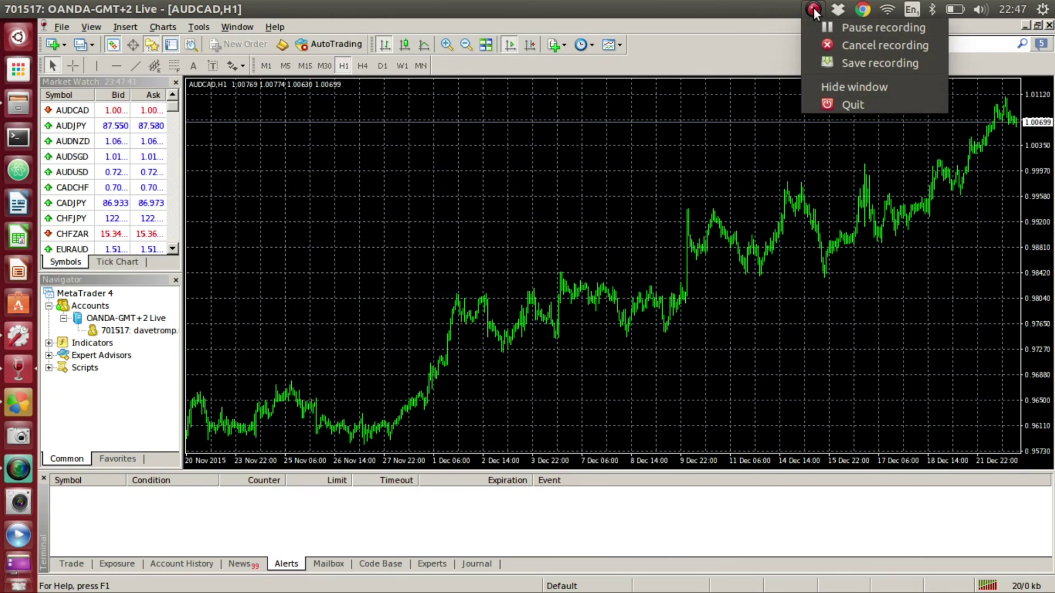